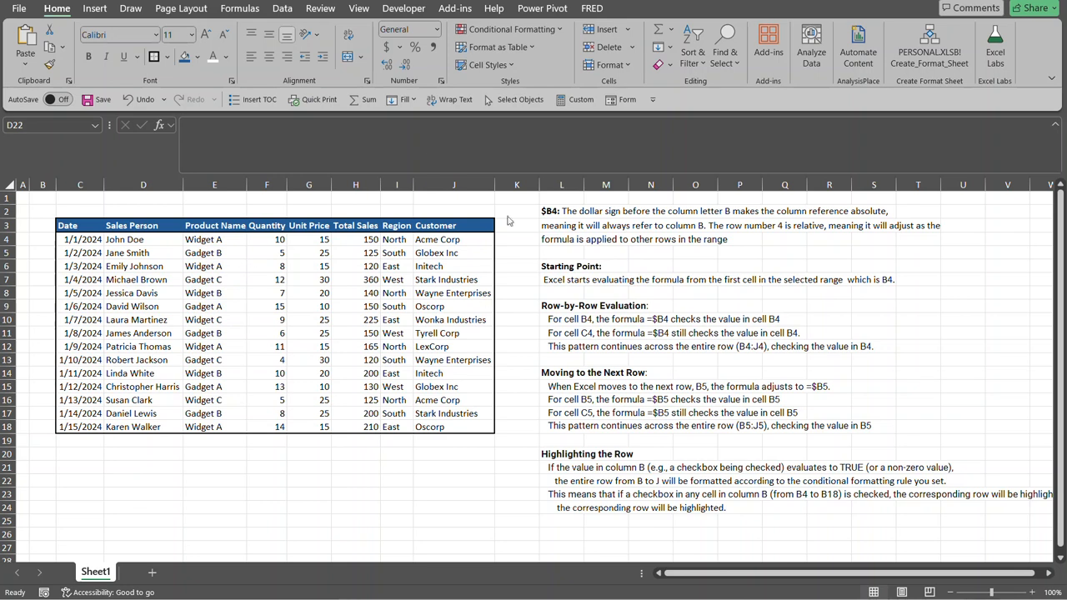
pyautogui.click(561, 30)
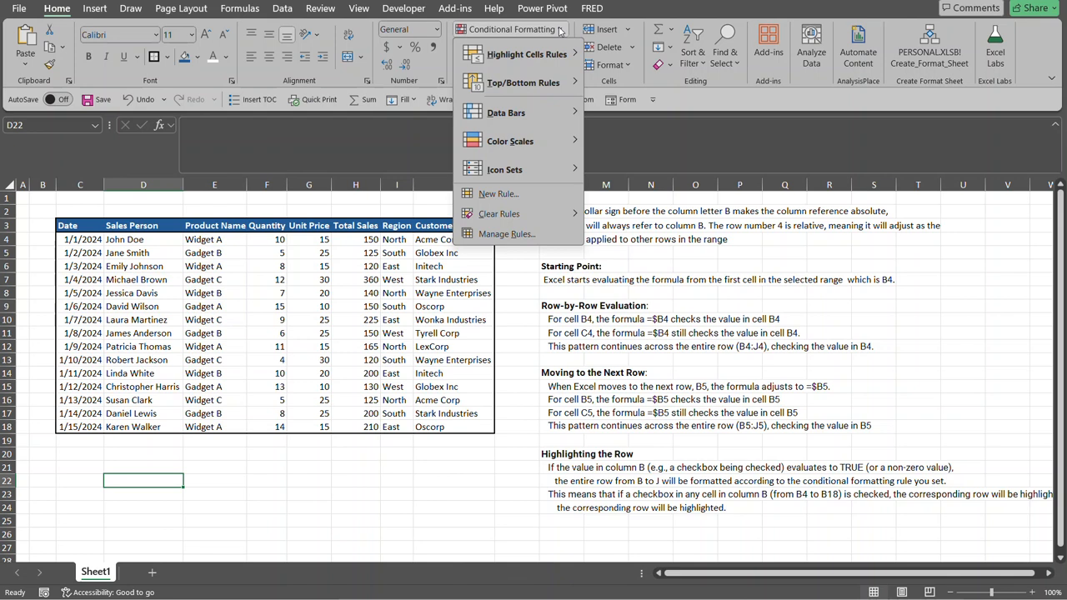
pyautogui.click(522, 192)
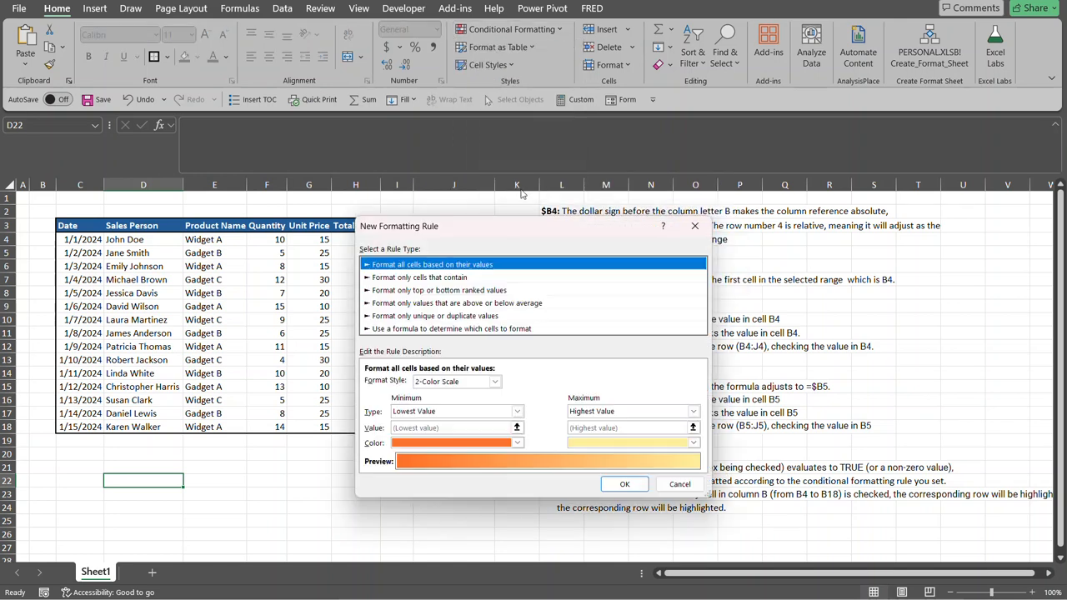
pyautogui.click(412, 332)
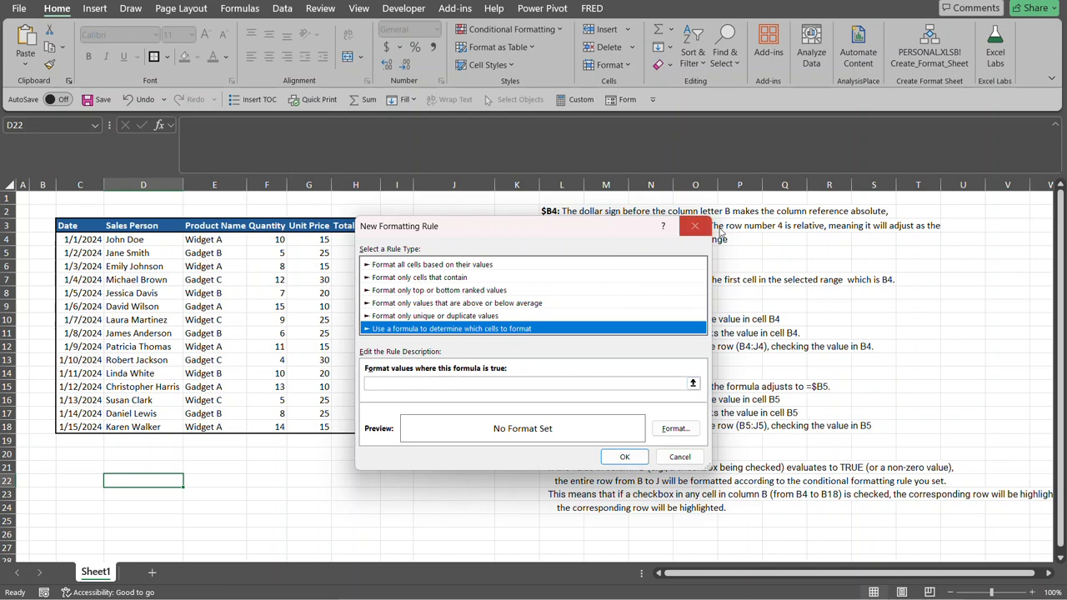
pyautogui.click(694, 226)
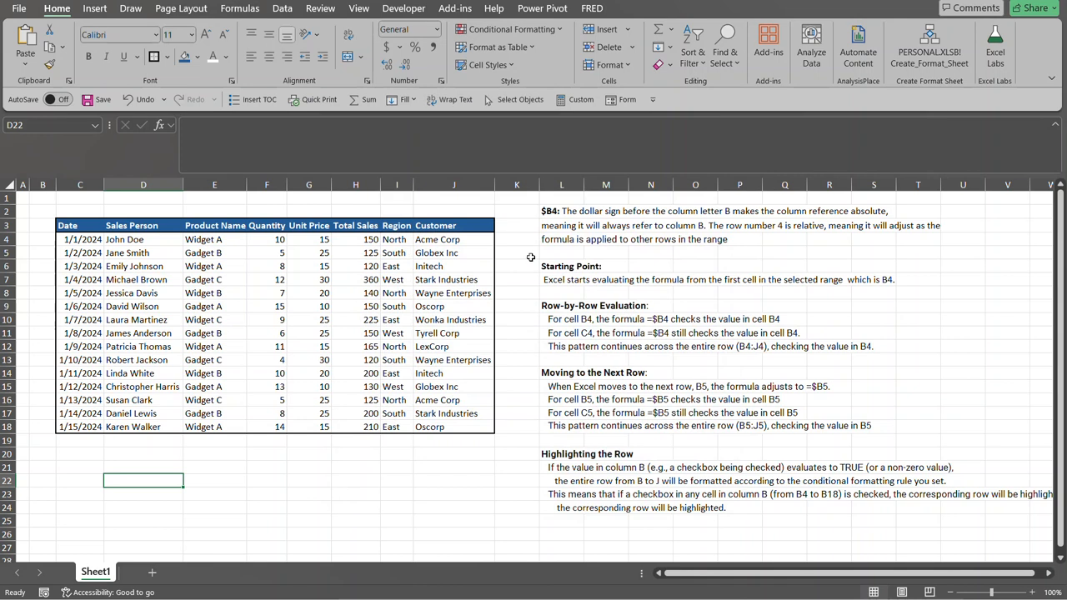
pyautogui.click(547, 212)
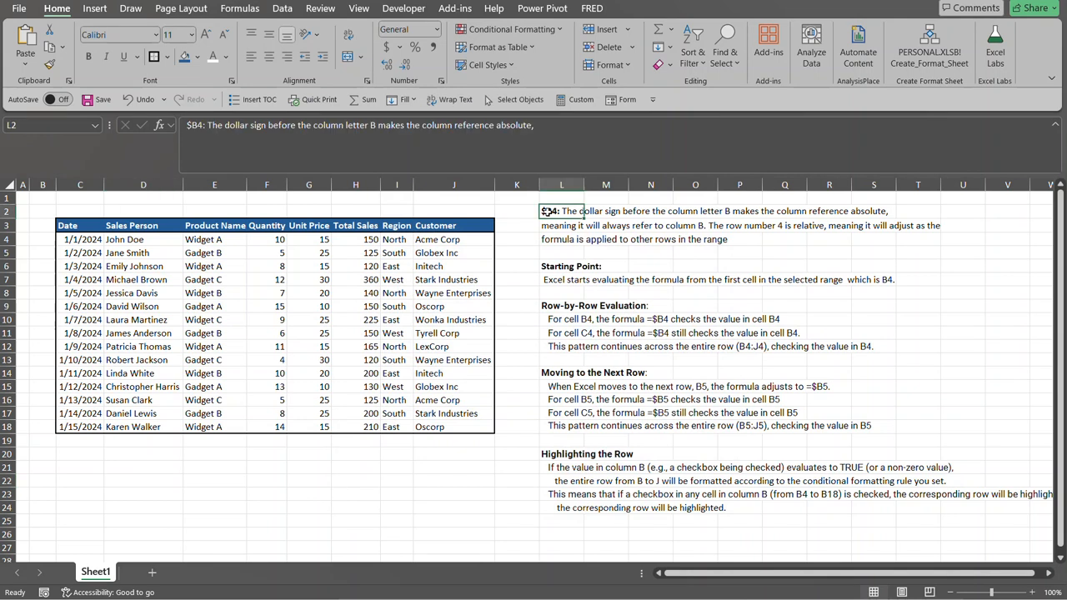
pyautogui.click(546, 199)
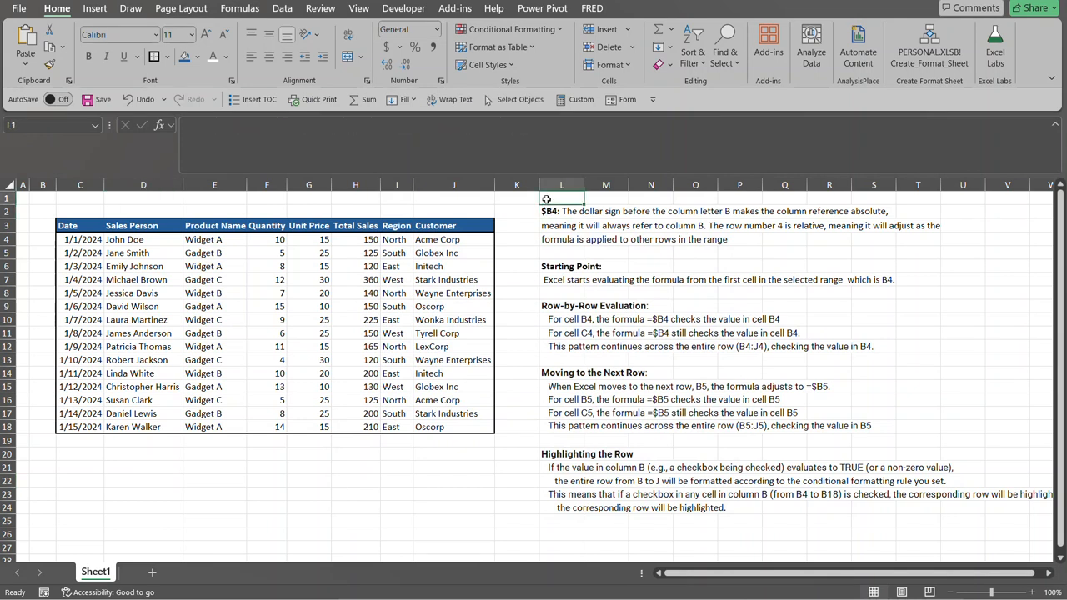
pyautogui.write('=')
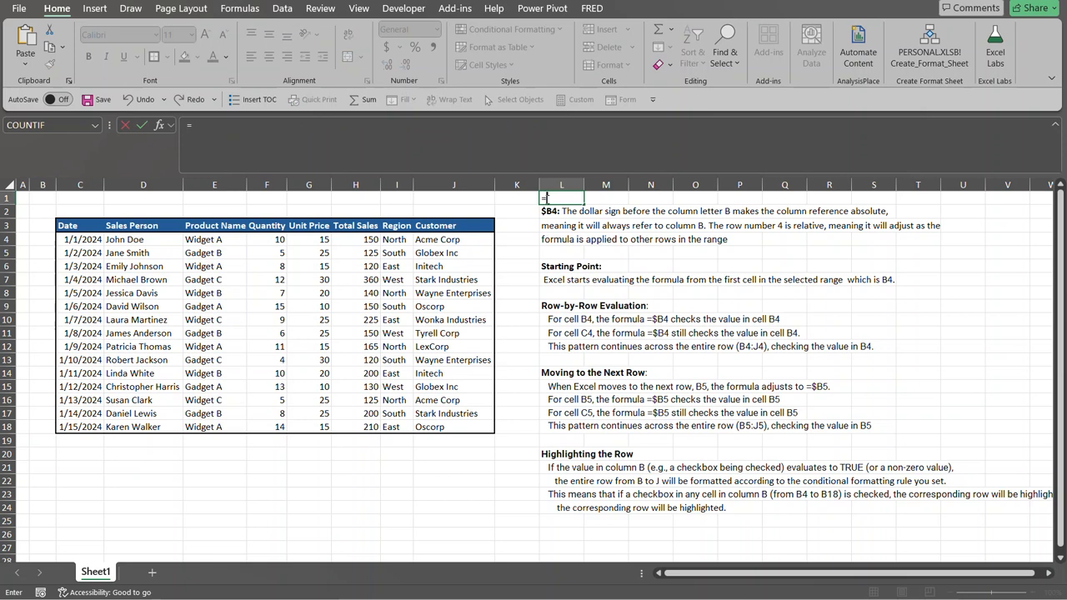
pyautogui.write('$B5')
pyautogui.press('BackSpace')
pyautogui.write('4')
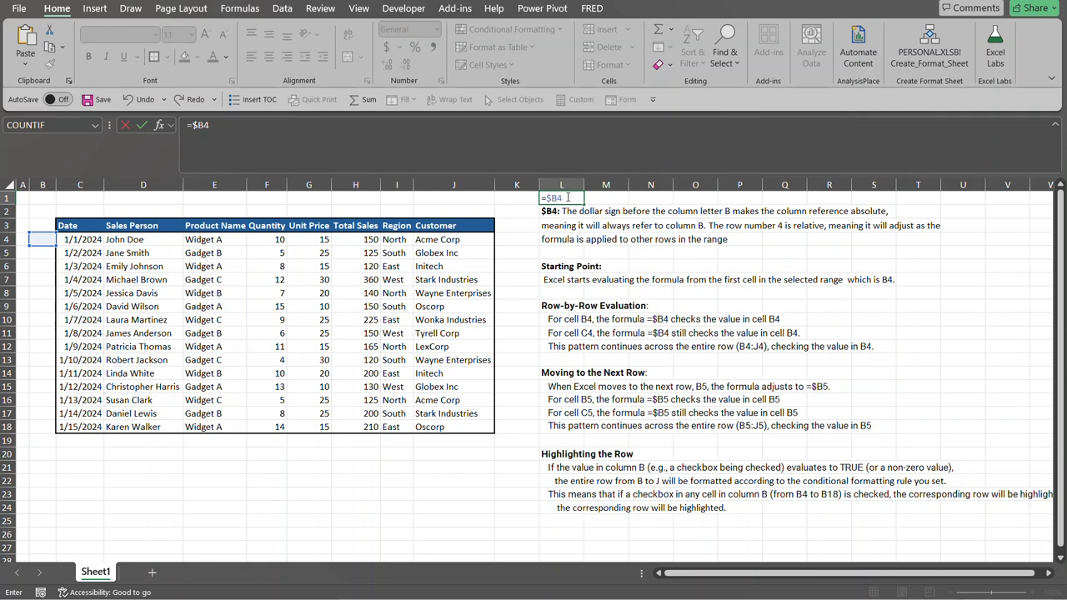
pyautogui.press('Escape')
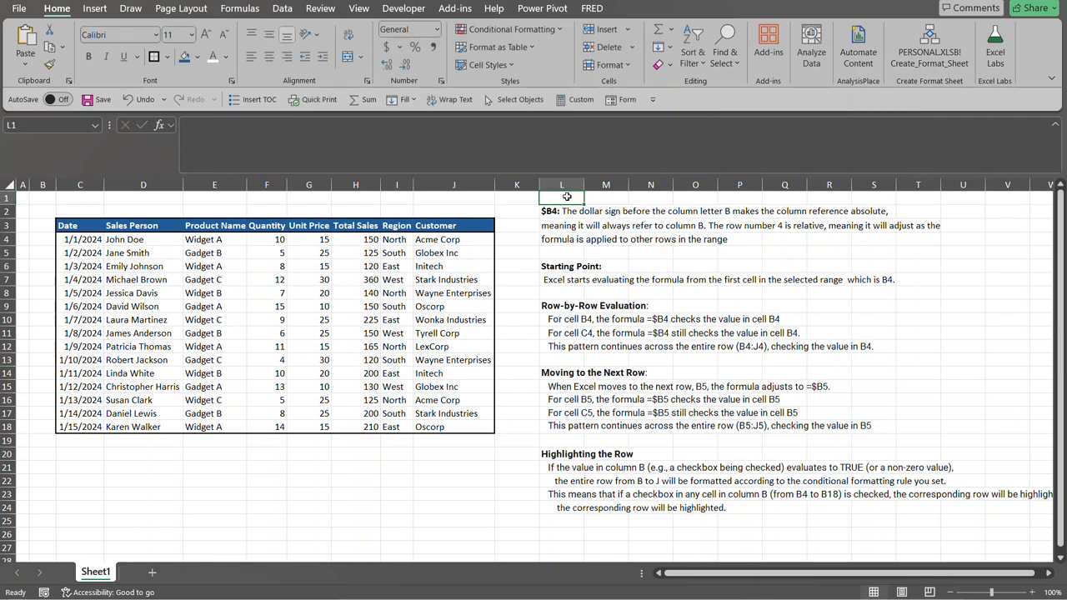
# Read the notes beside the table on how =$B4 is evaluated row by row, checking them against cells B4, C4 and C5.
pyautogui.click(555, 212)
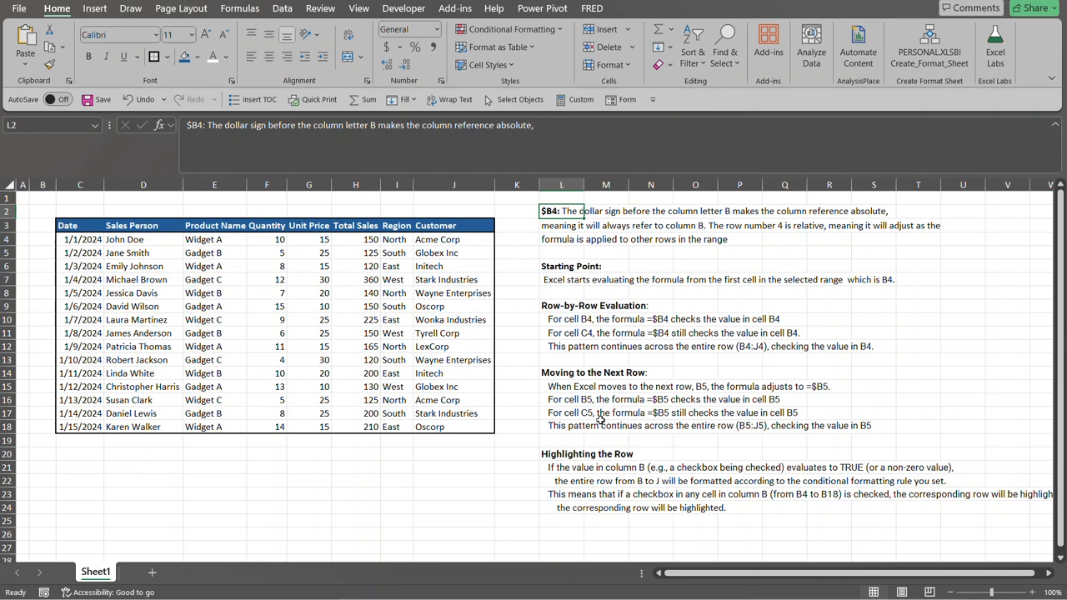
pyautogui.click(547, 280)
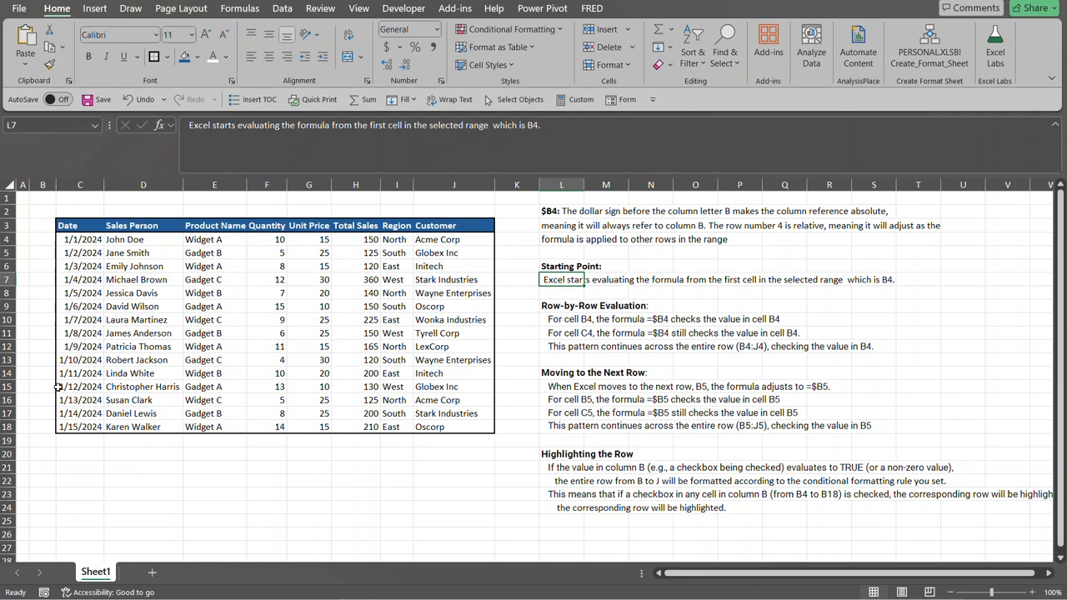
pyautogui.click(551, 307)
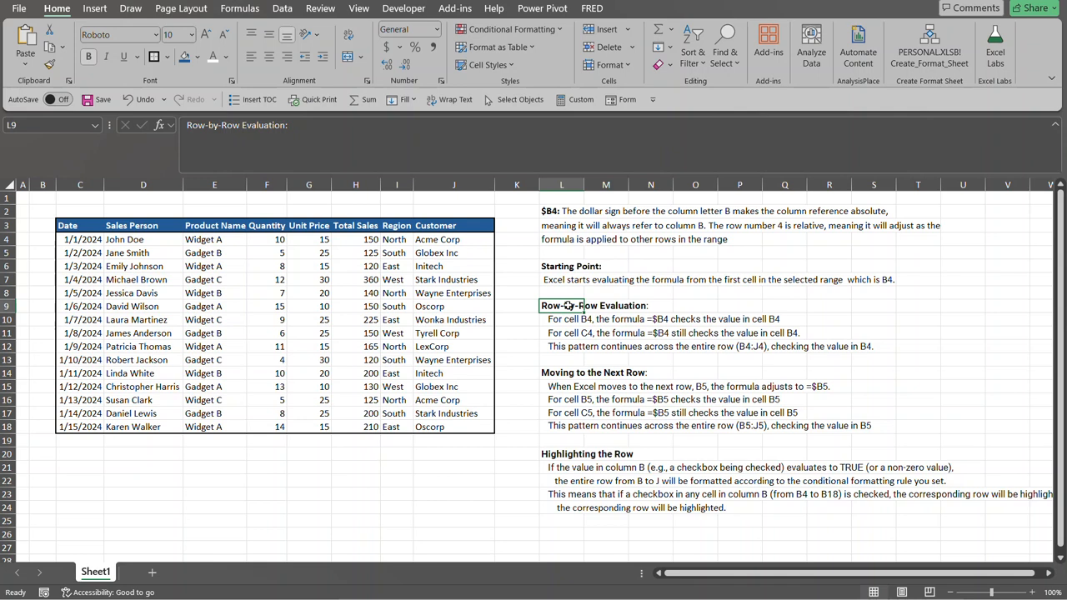
pyautogui.click(570, 321)
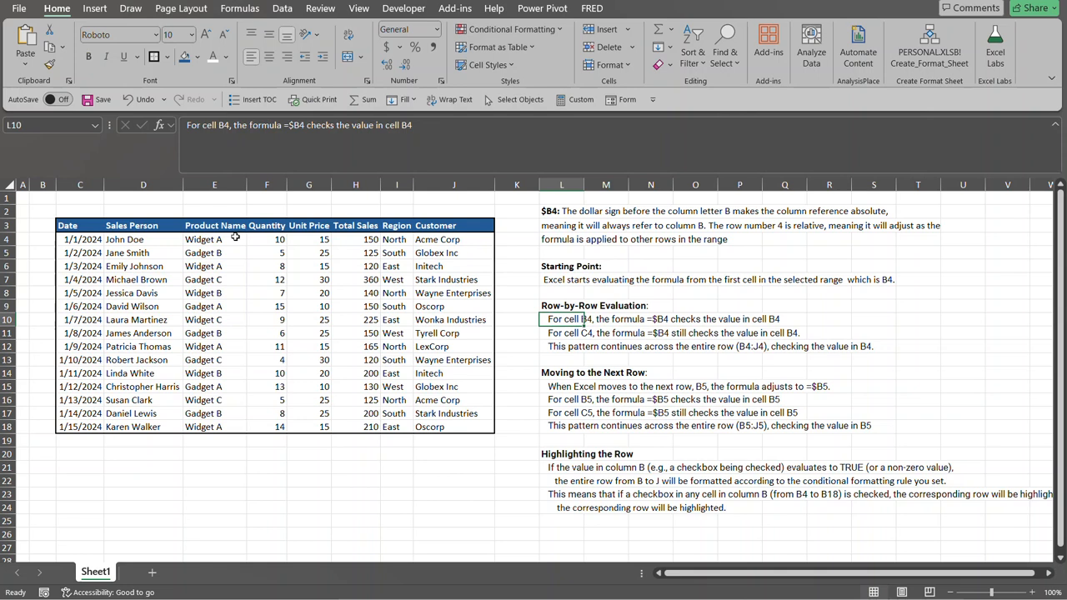
pyautogui.click(43, 242)
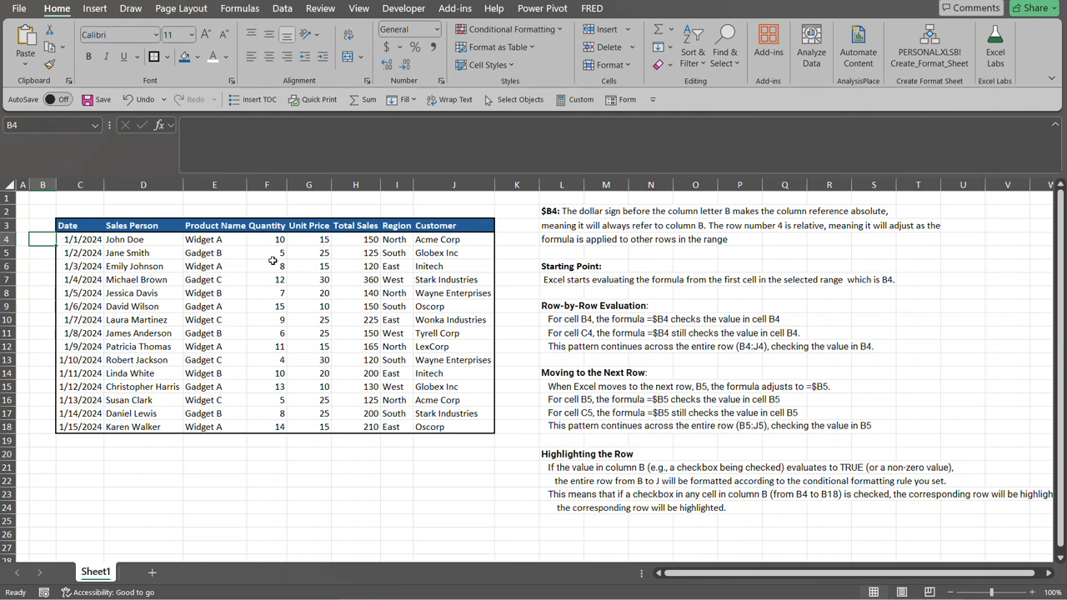
pyautogui.click(562, 333)
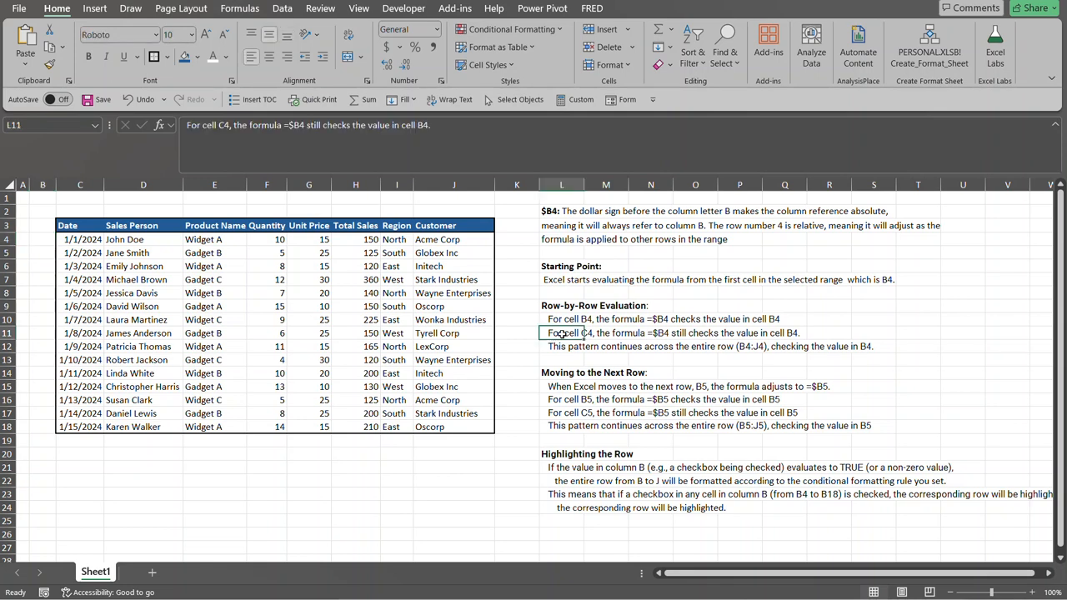
pyautogui.click(81, 240)
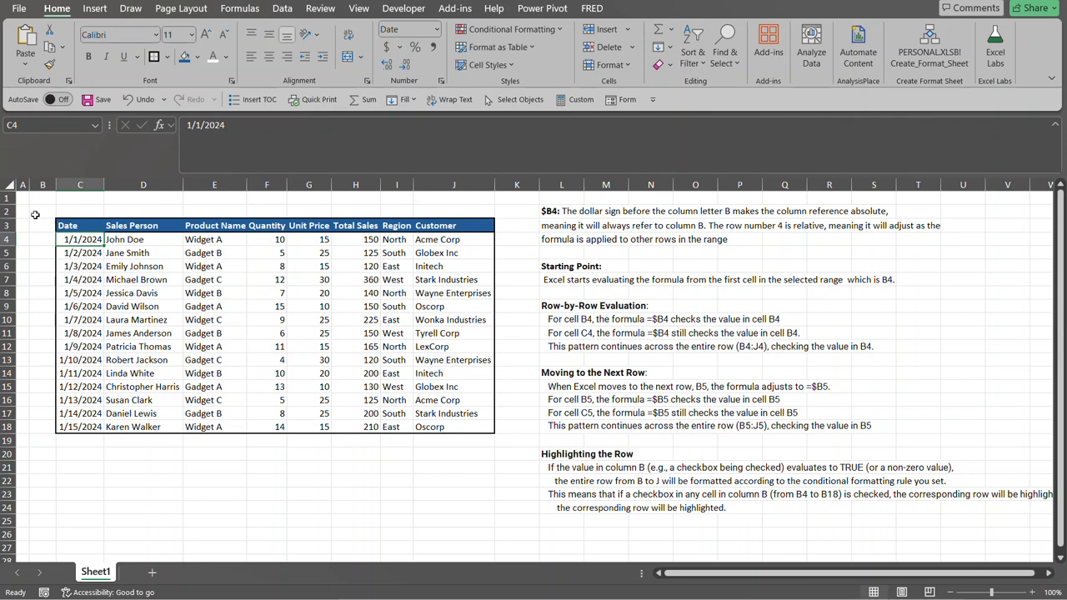
pyautogui.click(45, 239)
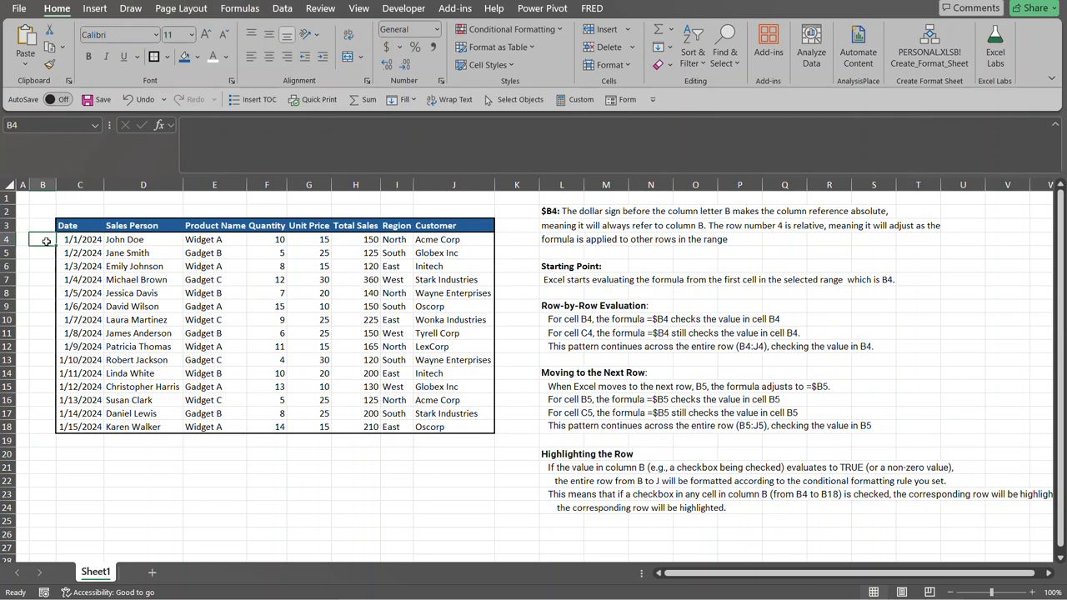
pyautogui.click(575, 389)
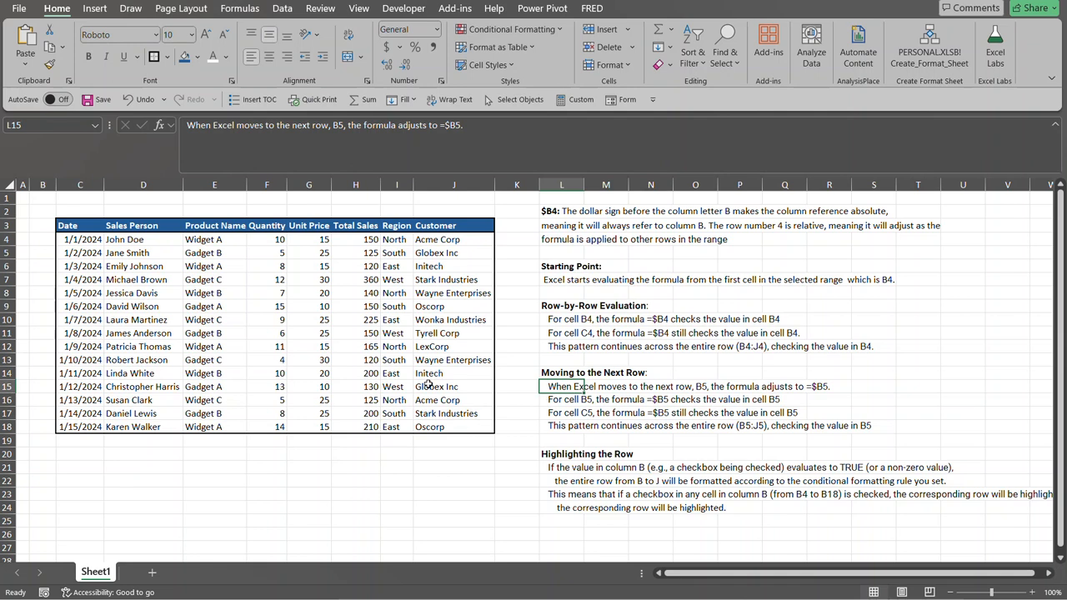
pyautogui.click(79, 250)
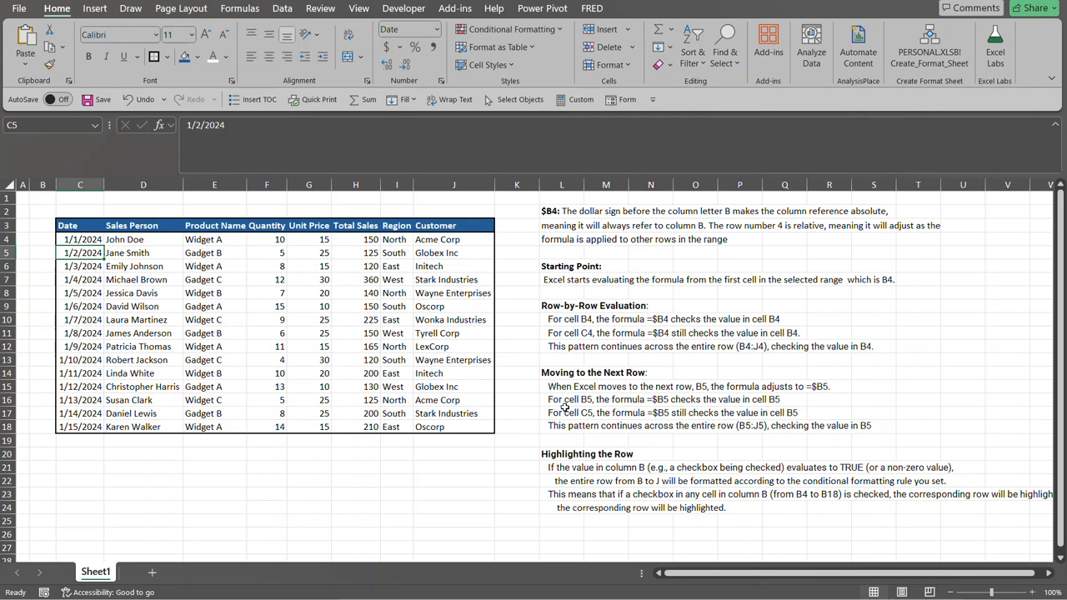
pyautogui.click(547, 468)
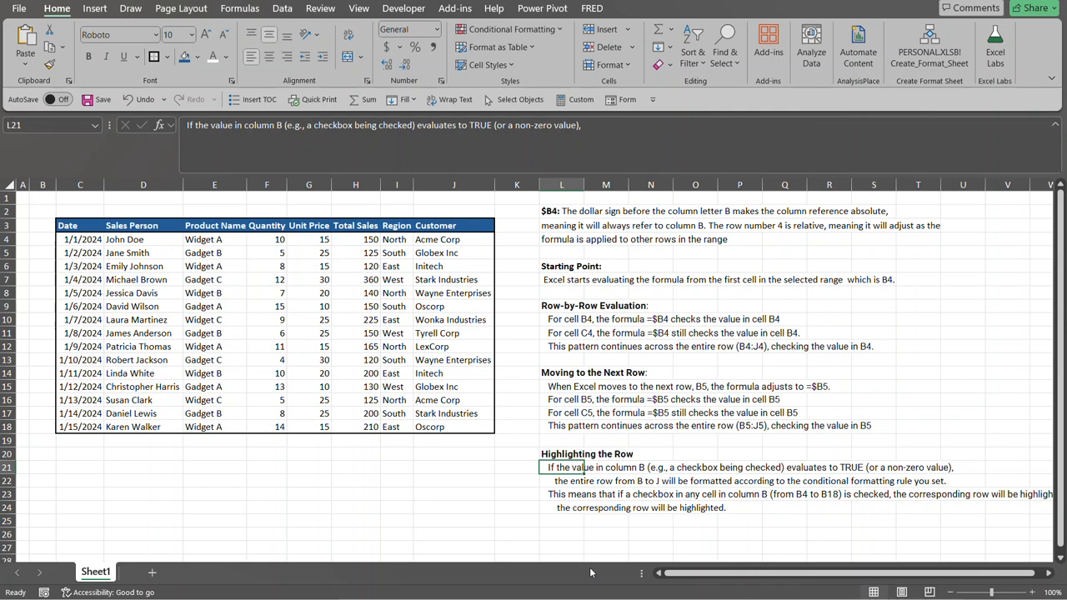
pyautogui.click(574, 494)
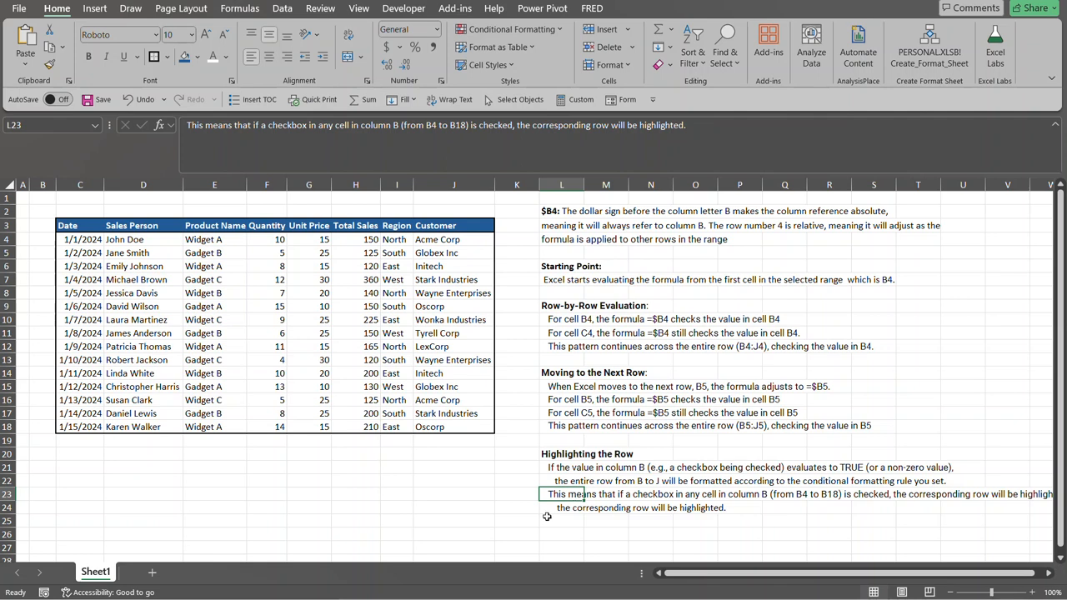
pyautogui.click(547, 511)
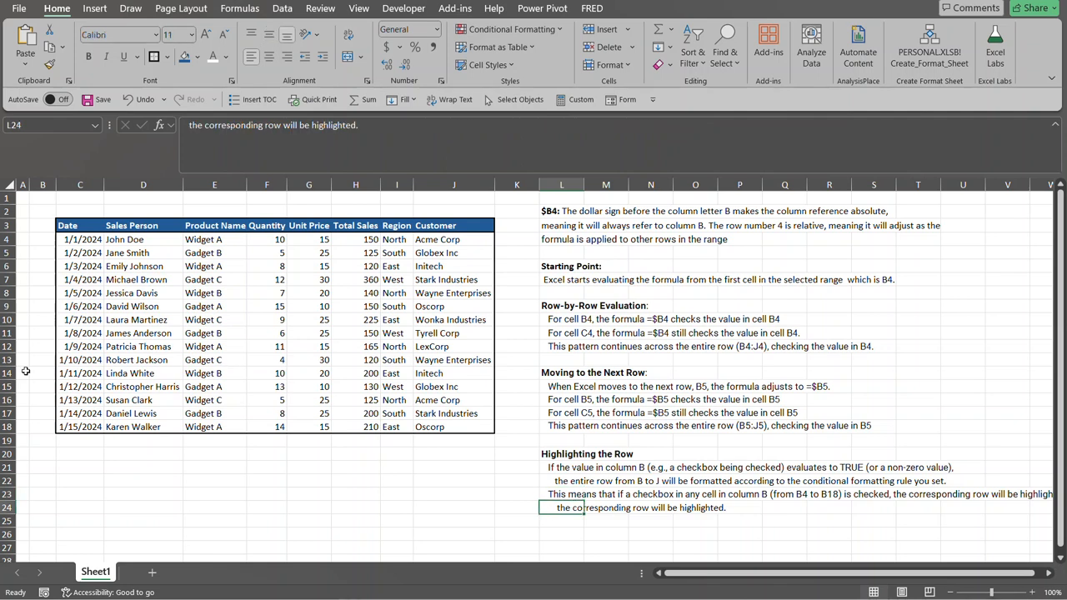
pyautogui.click(38, 240)
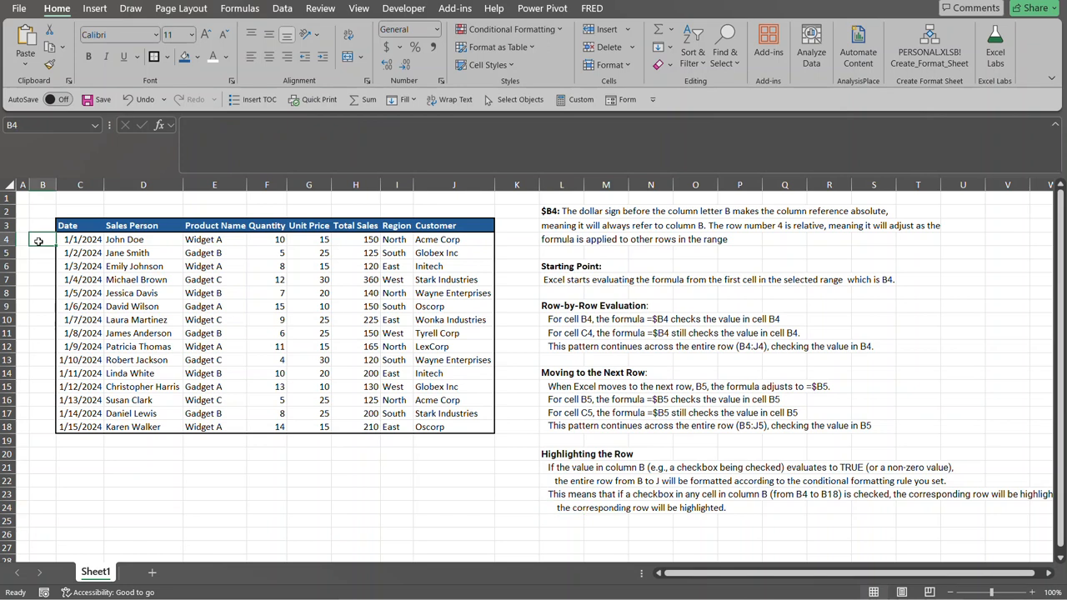
pyautogui.hotkey('ctrl', 'shift', 'Down')
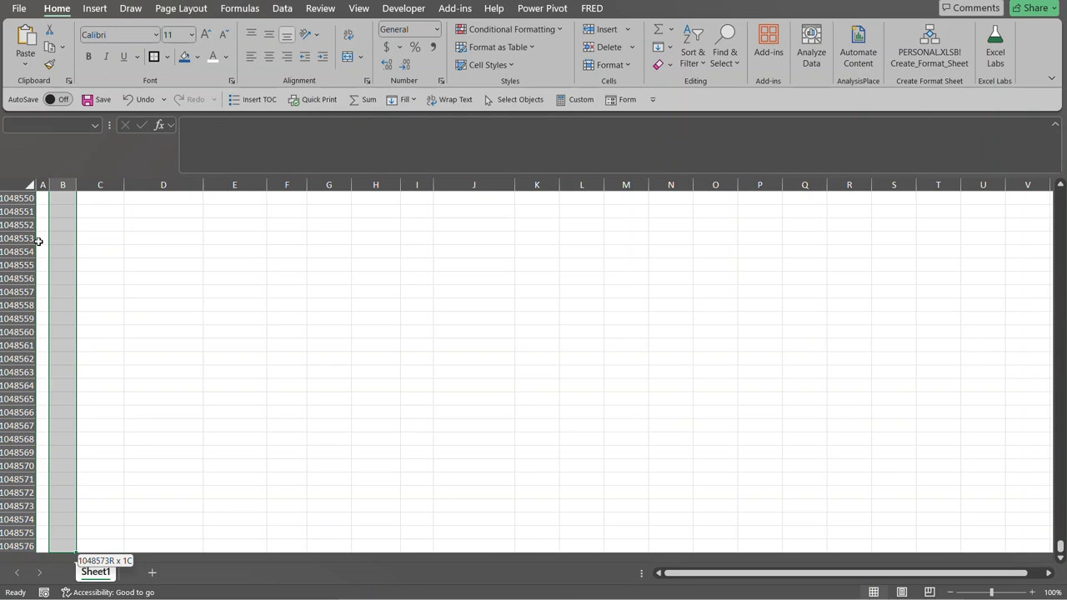
pyautogui.hotkey('ctrl', 'shift', 'Up')
pyautogui.press('Down')
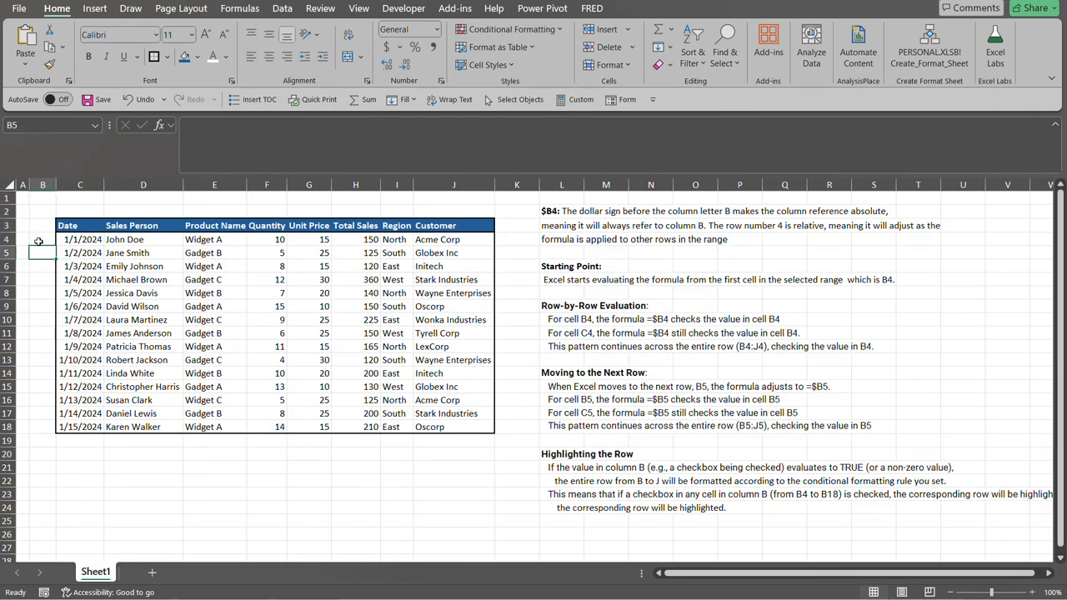
# Insert checkboxes in cells B4:B18, one beside each data row of the sales table.
pyautogui.click(38, 241)
pyautogui.hotkey('shift', 'Down')
pyautogui.hotkey('shift', 'Down')
pyautogui.hotkey('shift', 'Down')
pyautogui.hotkey('shift', 'Down')
pyautogui.hotkey('shift', 'Down')
pyautogui.hotkey('shift', 'Down')
pyautogui.hotkey('shift', 'Down')
pyautogui.hotkey('shift', 'Down')
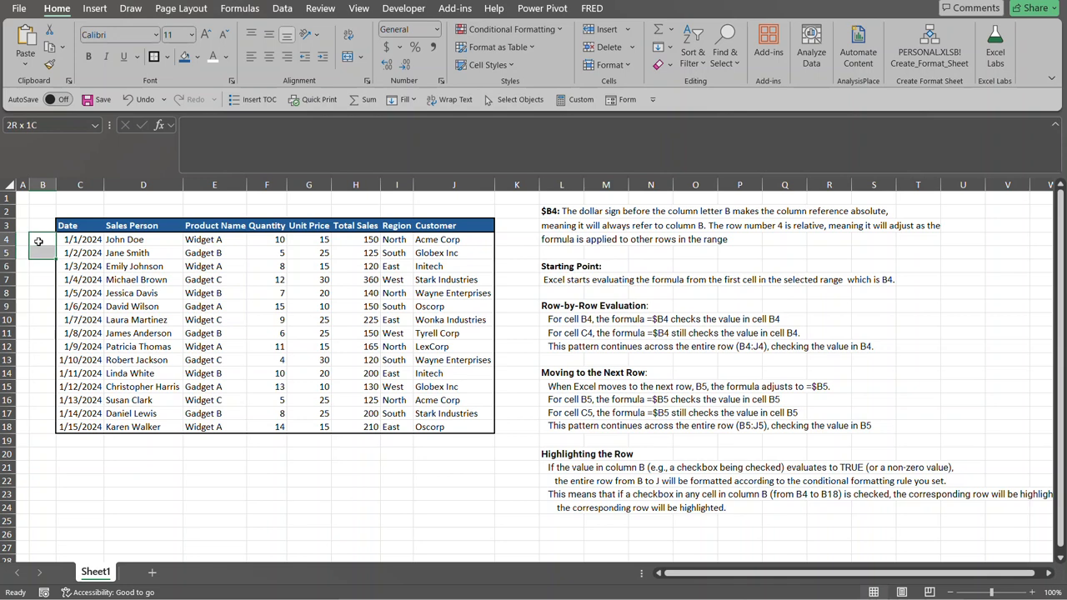
pyautogui.hotkey('shift', 'Down')
pyautogui.hotkey('shift', 'Down')
pyautogui.hotkey('shift', 'Down')
pyautogui.hotkey('shift', 'Down')
pyautogui.hotkey('shift', 'Down')
pyautogui.hotkey('shift', 'Down')
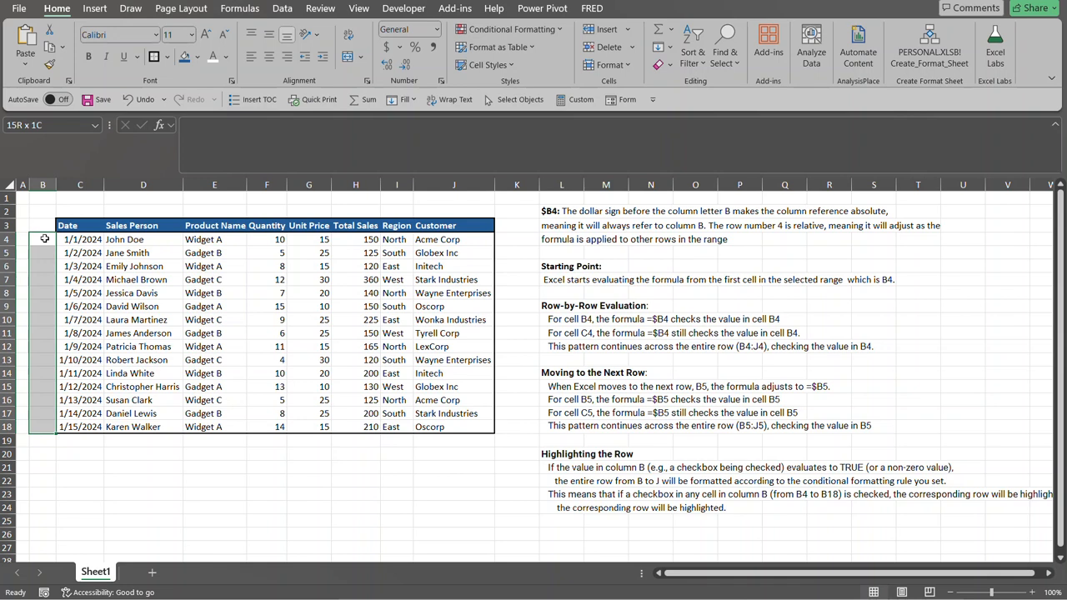
pyautogui.click(88, 10)
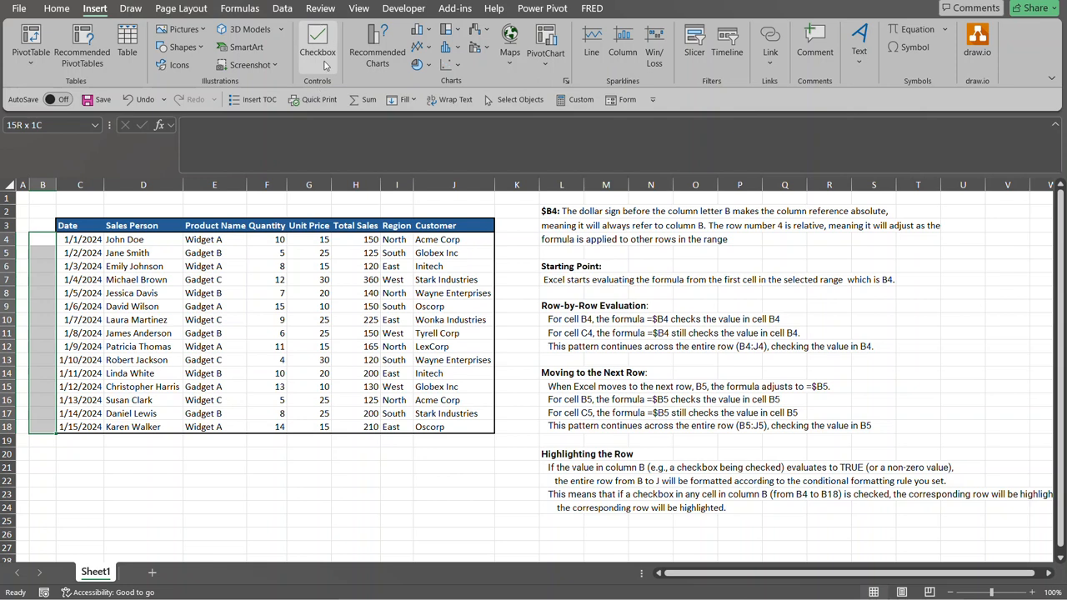
pyautogui.click(318, 33)
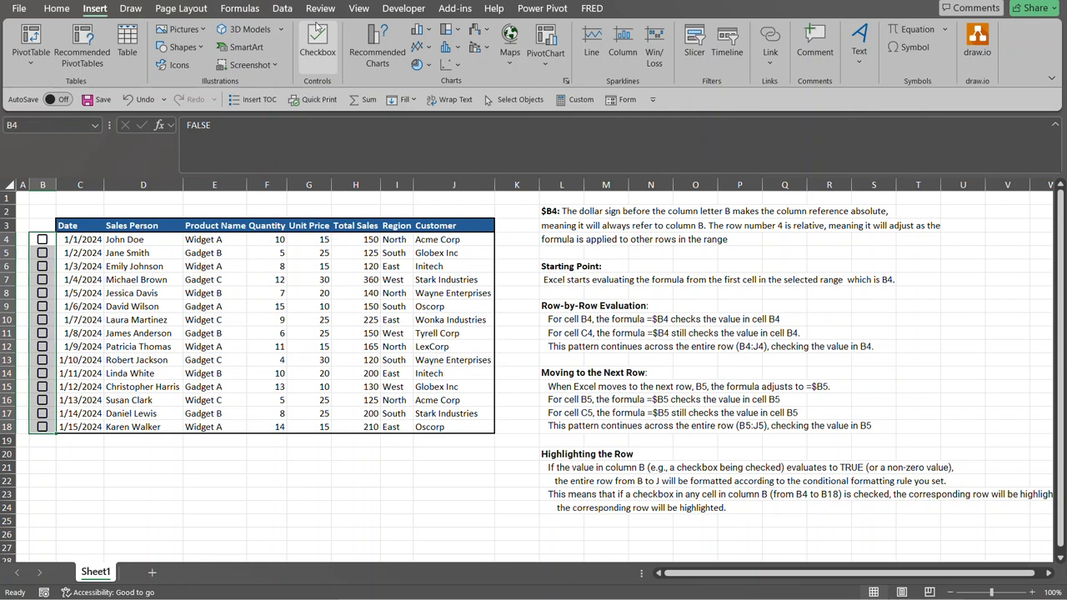
# Test the checkbox in B4 by checking and unchecking it while viewing the cell's underlying value.
pyautogui.click(63, 245)
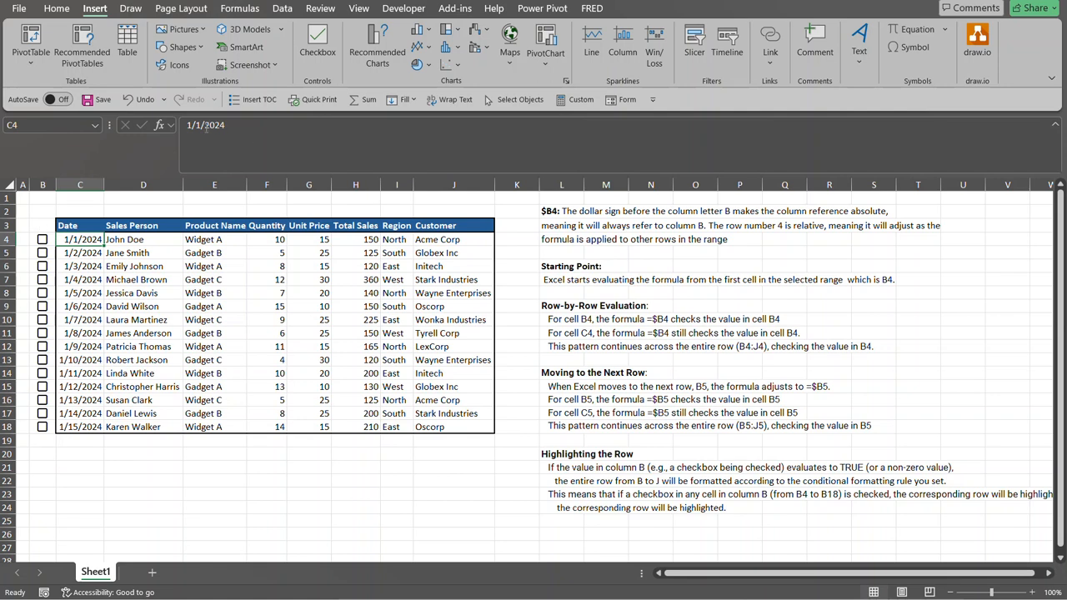
pyautogui.click(42, 241)
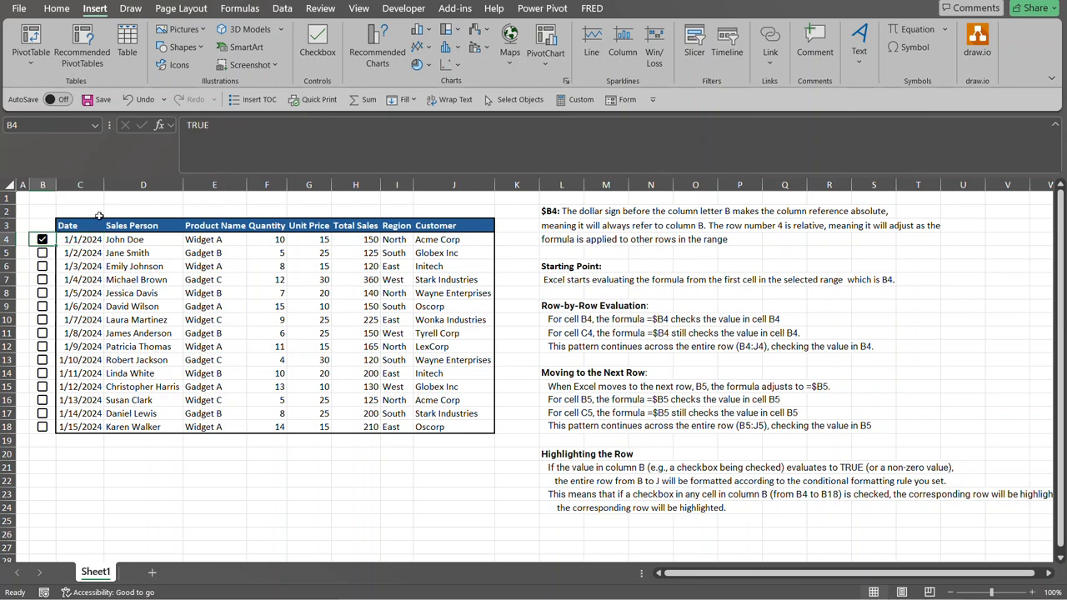
pyautogui.click(42, 241)
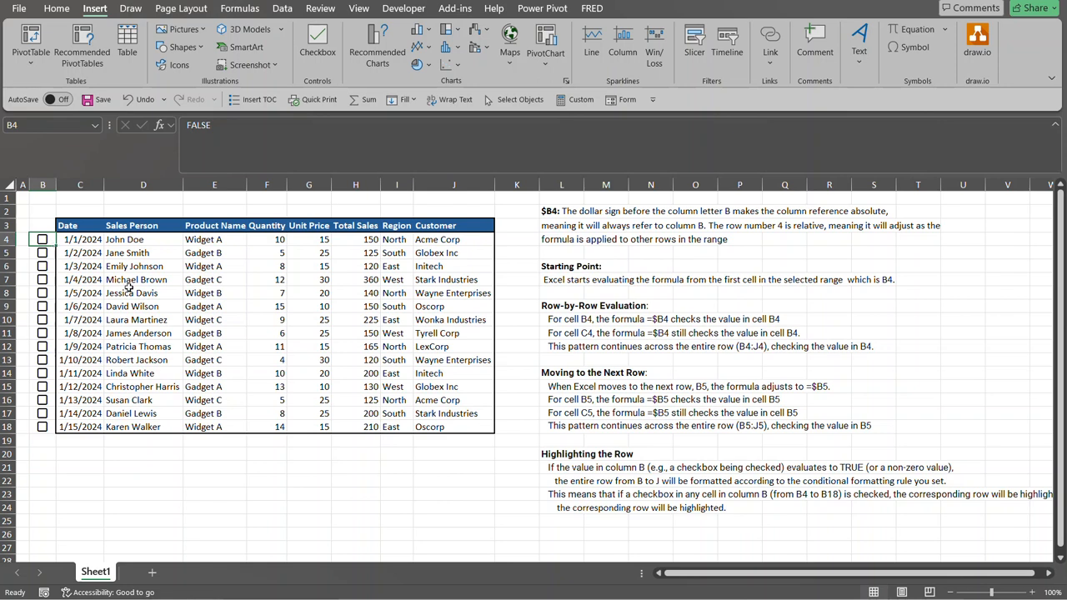
# Start a new conditional formatting rule for cells B4:J18 that uses a formula to determine which cells to format.
pyautogui.hotkey('ctrl', 'shift', 'Down')
pyautogui.hotkey('ctrl', 'shift', 'Right')
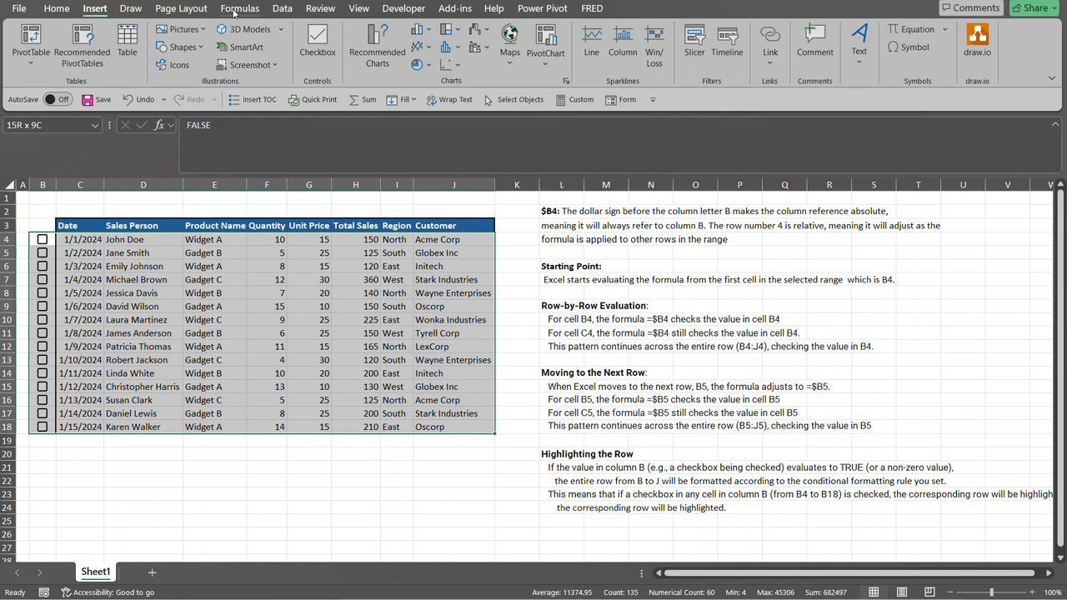
pyautogui.click(57, 10)
pyautogui.click(517, 32)
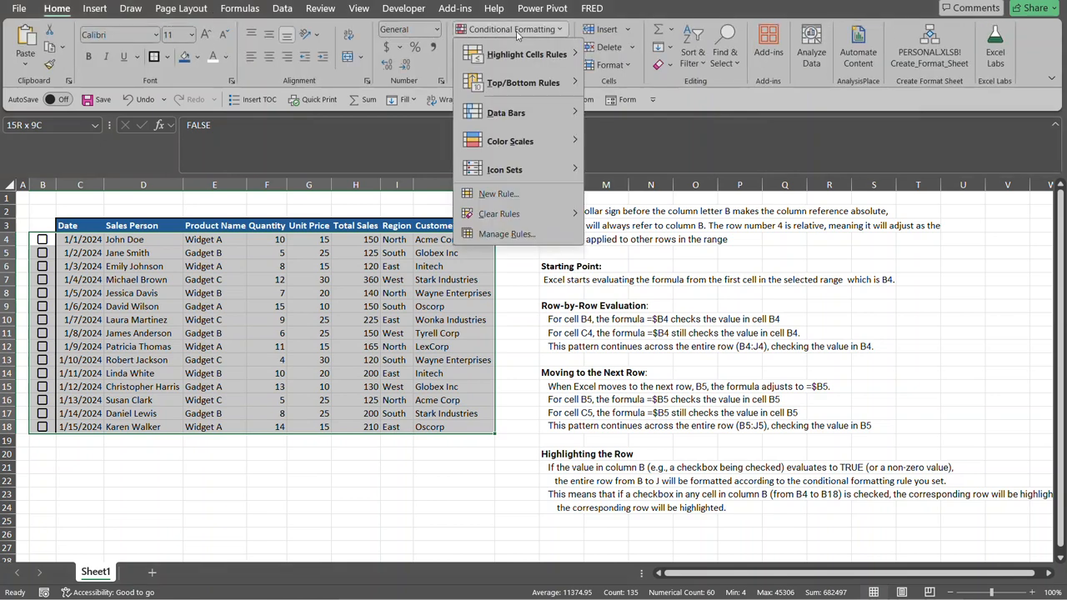
pyautogui.click(534, 202)
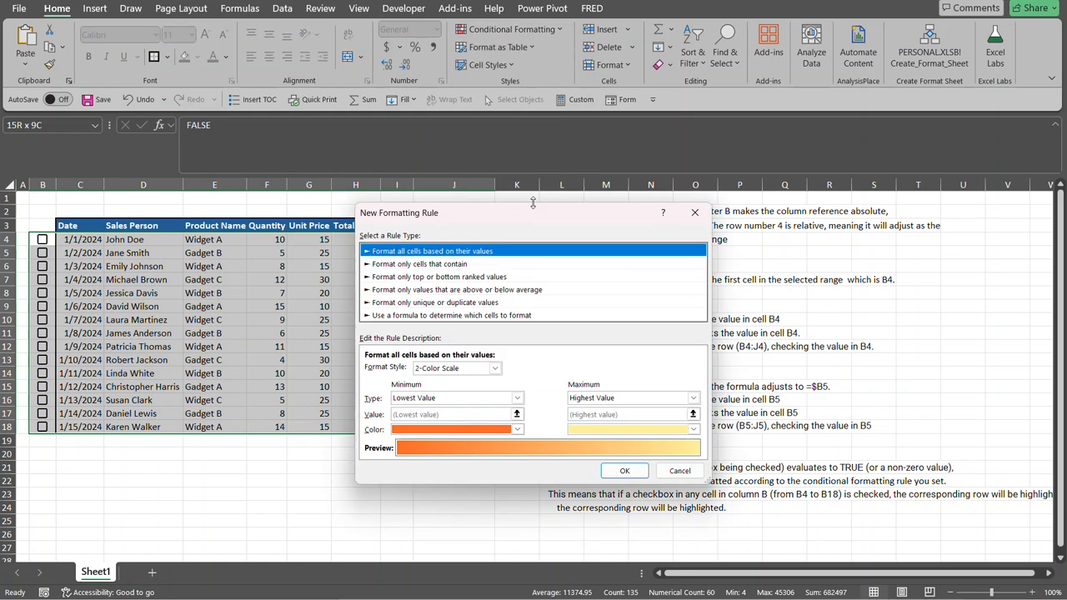
pyautogui.click(395, 317)
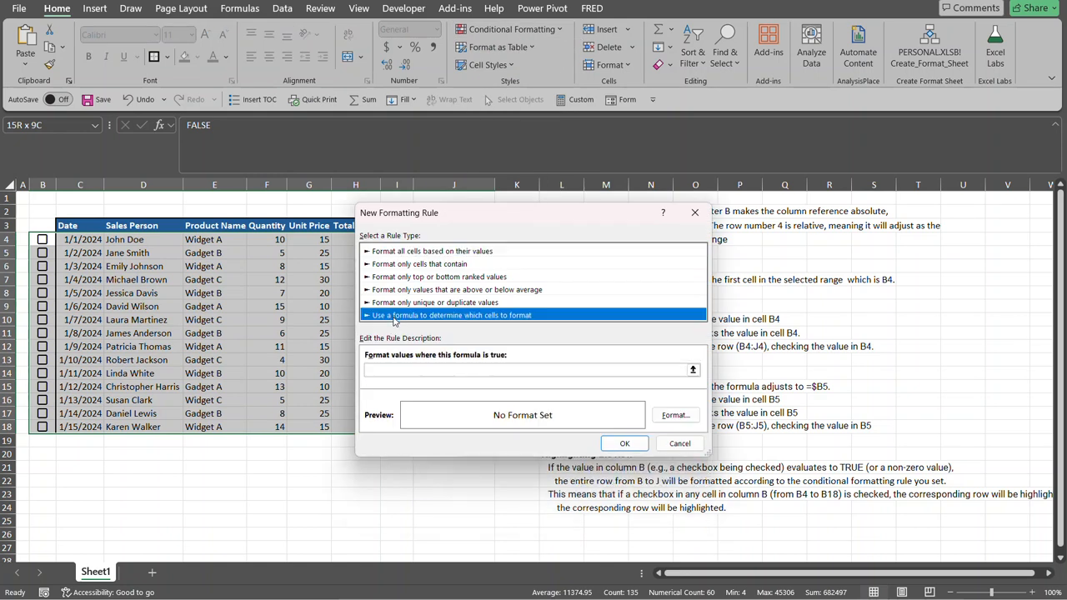
# Set the rule's formula to =$B4, keeping the column absolute and the row relative.
pyautogui.click(381, 368)
pyautogui.write('=')
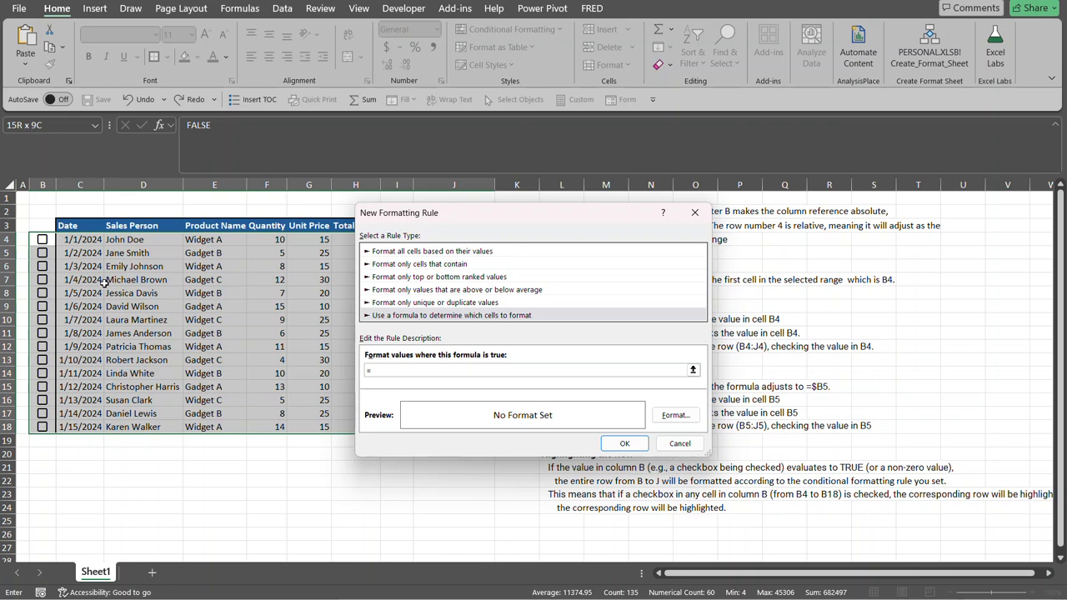
pyautogui.click(51, 240)
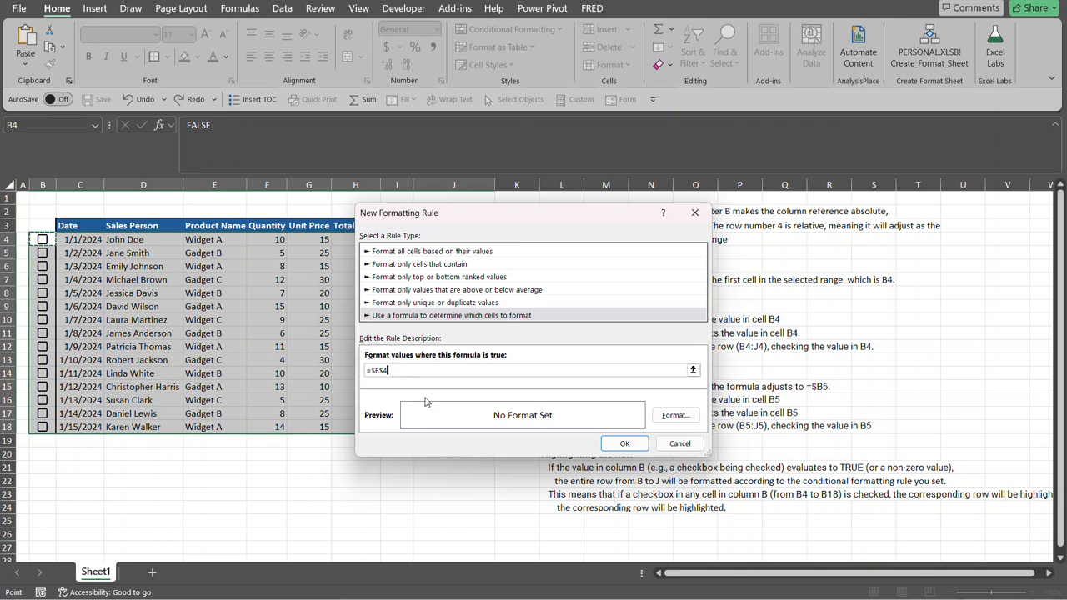
pyautogui.moveTo(467, 223); pyautogui.dragTo(590, 255)
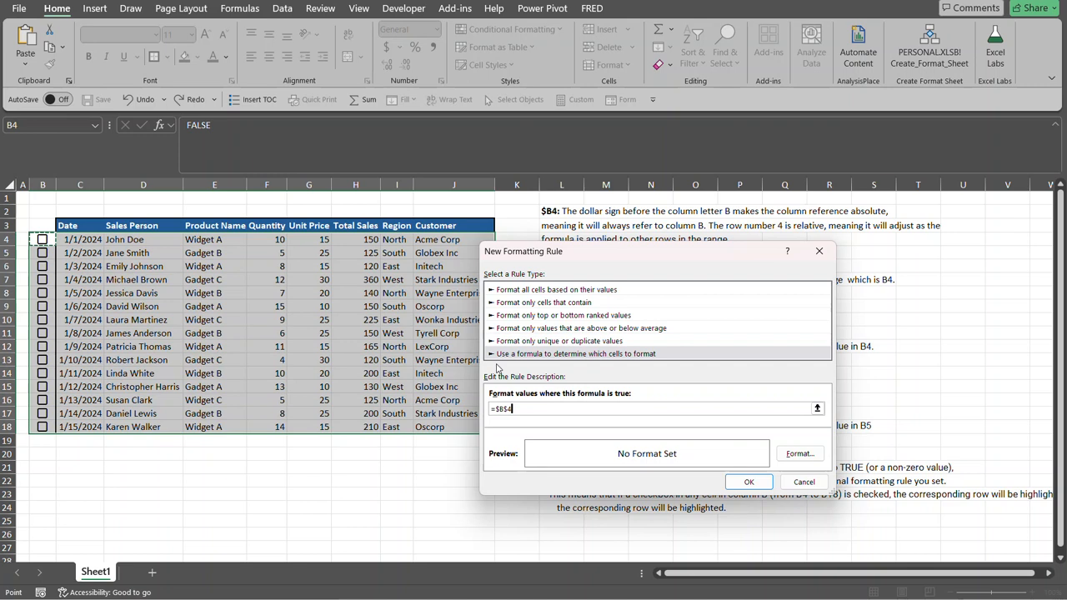
pyautogui.press('F4')
# Give the rule a light blue background fill and apply it to the selected table range.
pyautogui.click(819, 457)
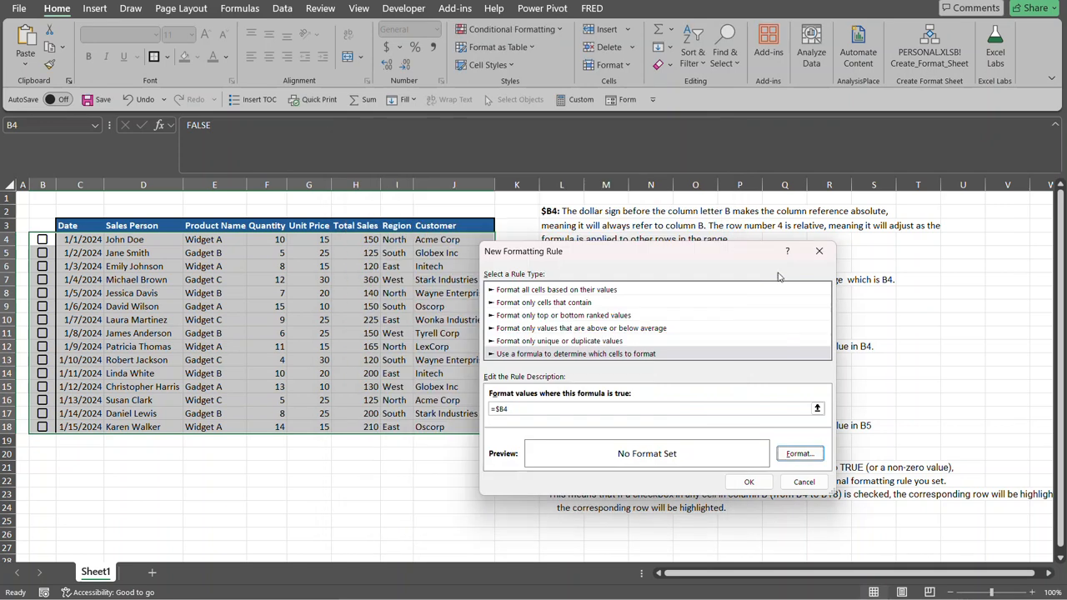
pyautogui.click(811, 452)
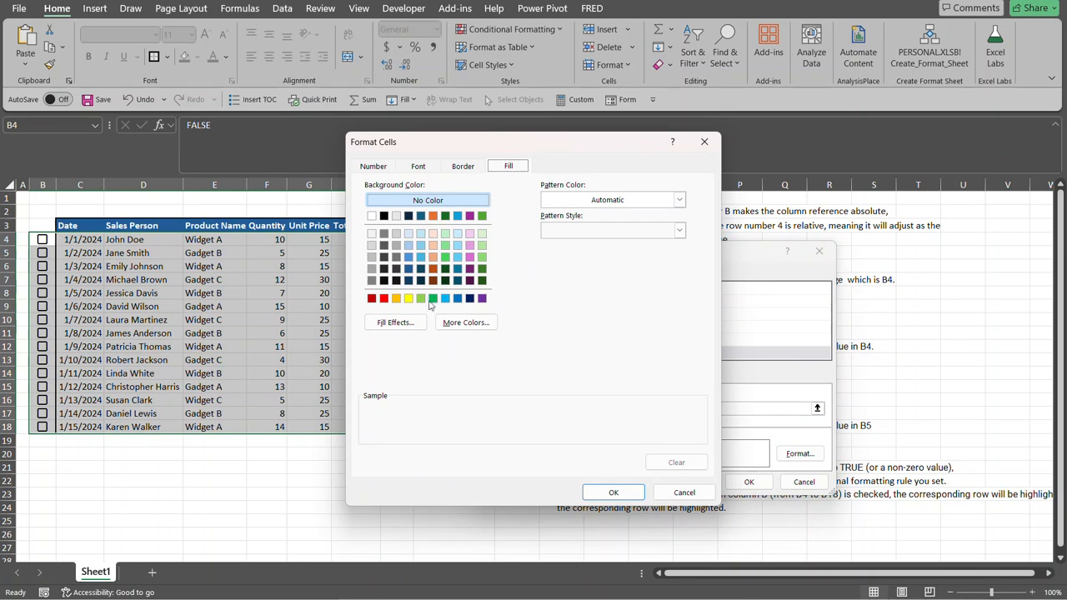
pyautogui.click(421, 233)
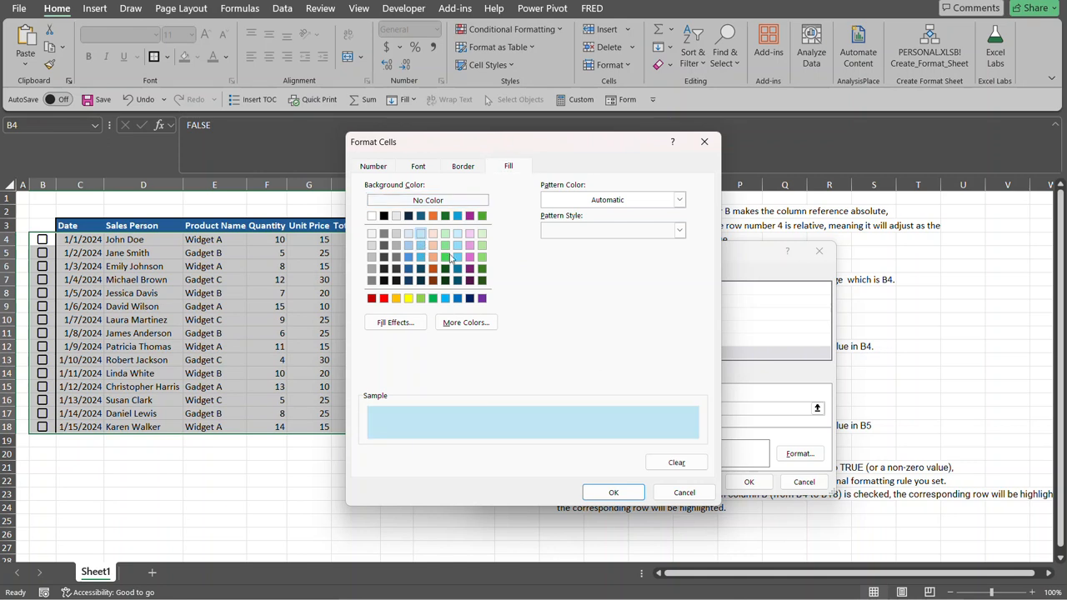
pyautogui.click(614, 492)
pyautogui.click(745, 483)
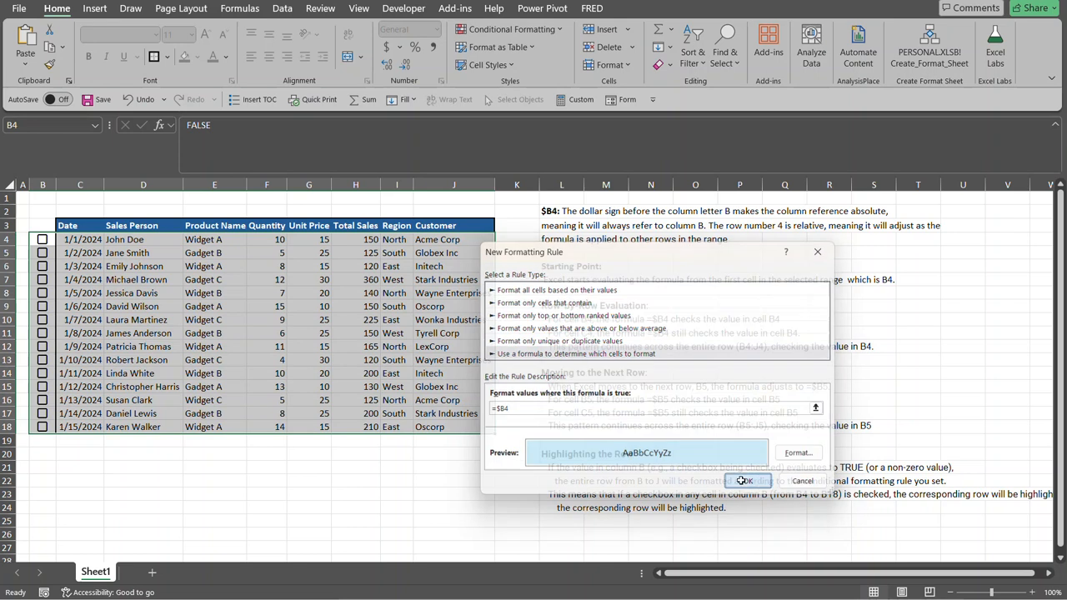
pyautogui.click(70, 458)
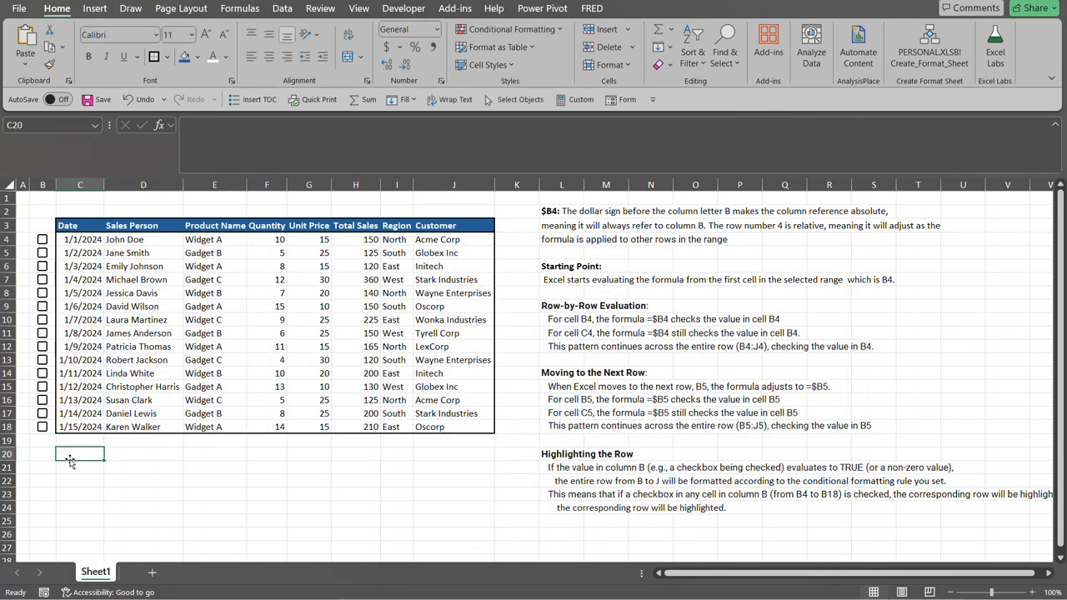
# Check the boxes in B5, B8 and B11 to test the row highlighting.
pyautogui.click(42, 254)
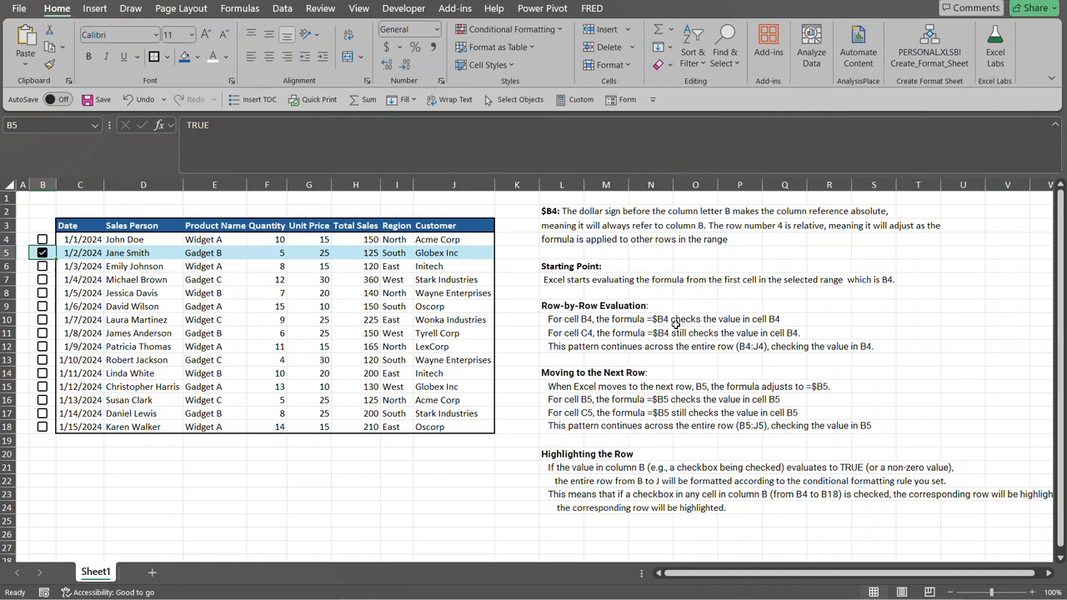
pyautogui.click(43, 293)
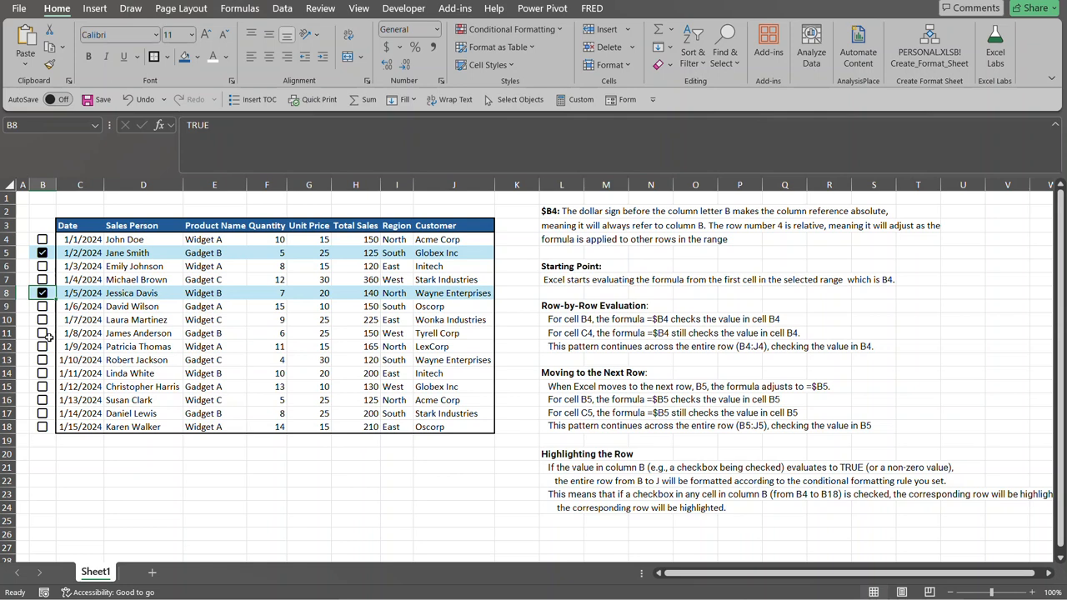
pyautogui.click(43, 334)
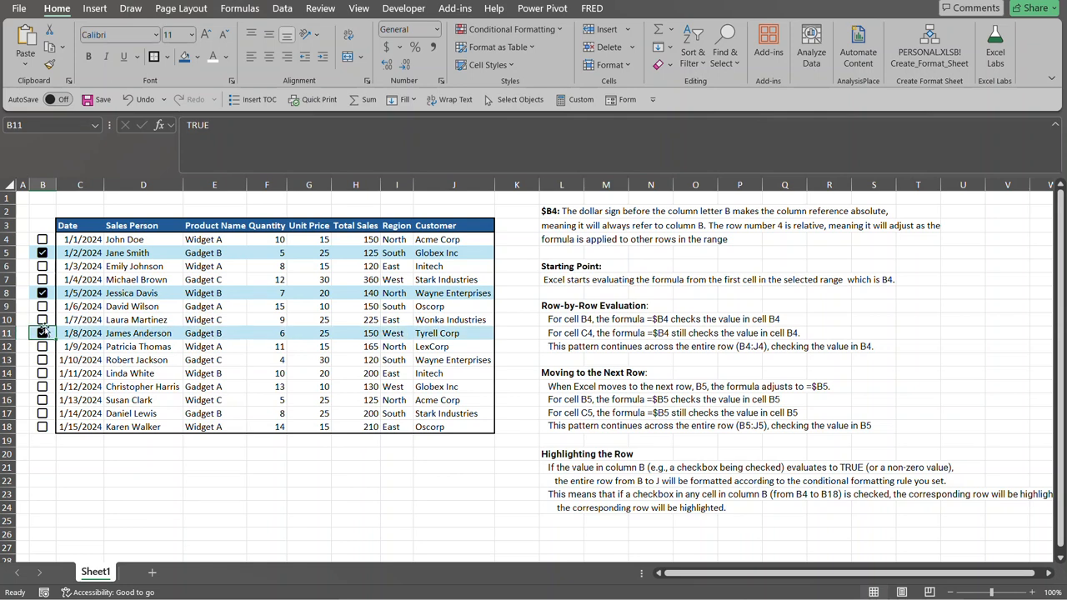
# Uncheck the box in B8, toggle it on and off once more, and leave it unchecked.
pyautogui.click(42, 293)
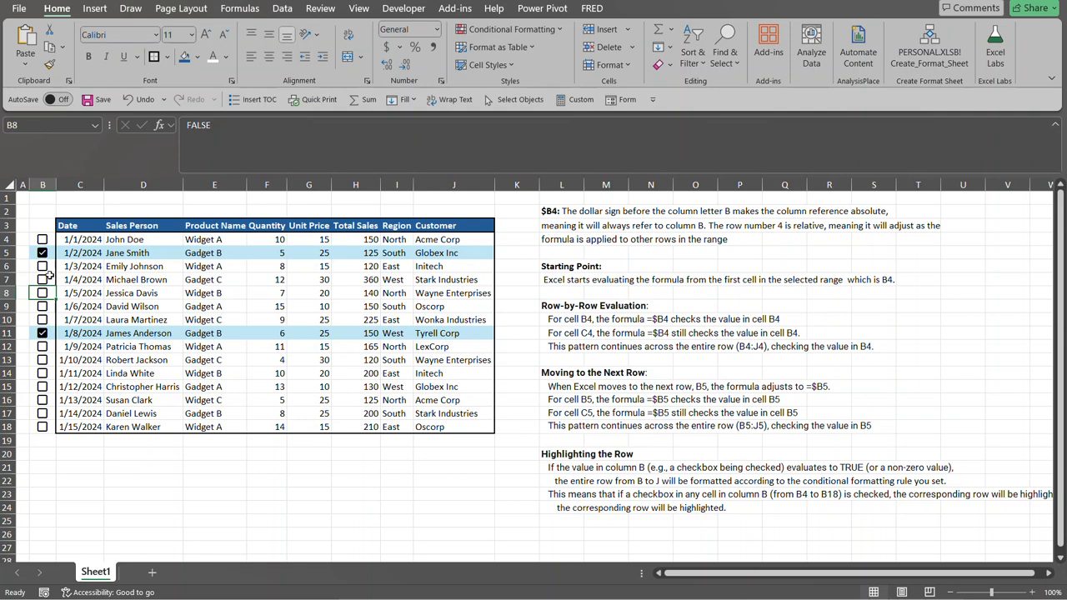
pyautogui.press('Down')
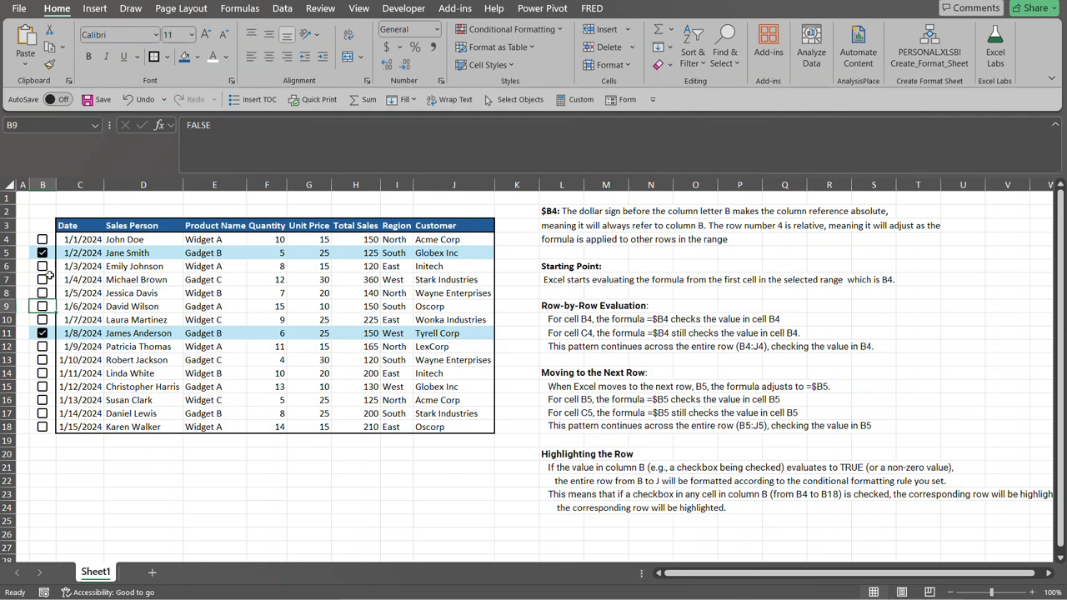
pyautogui.press('Up')
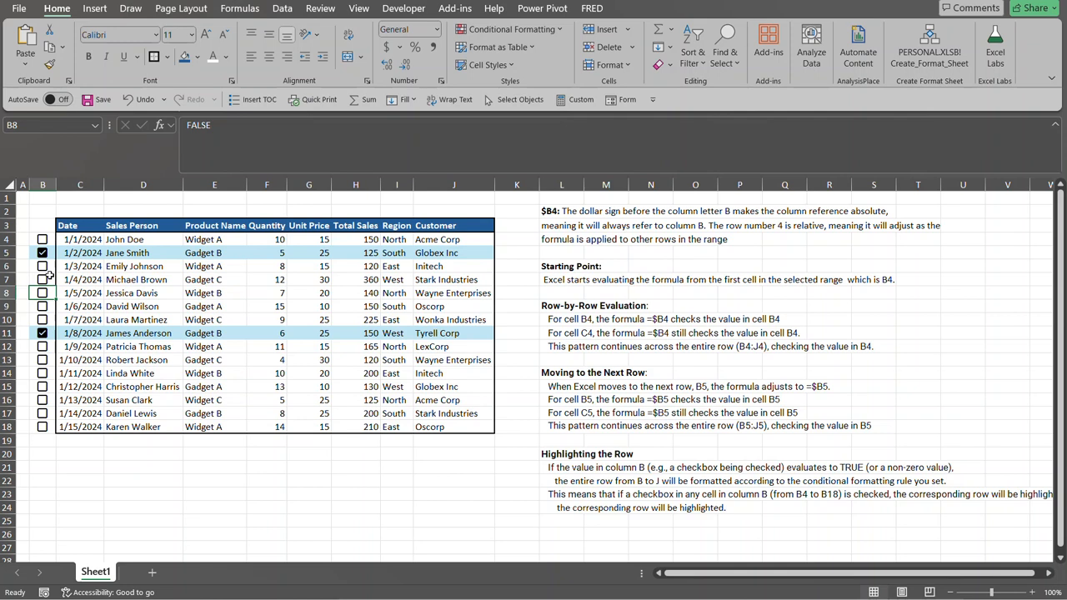
pyautogui.press('space')
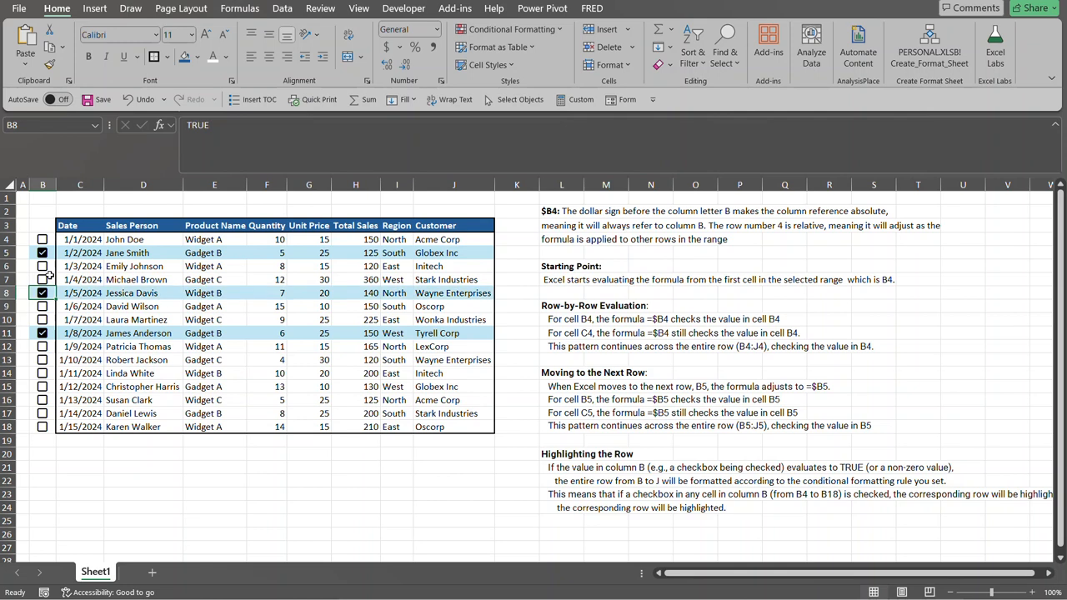
pyautogui.press('space')
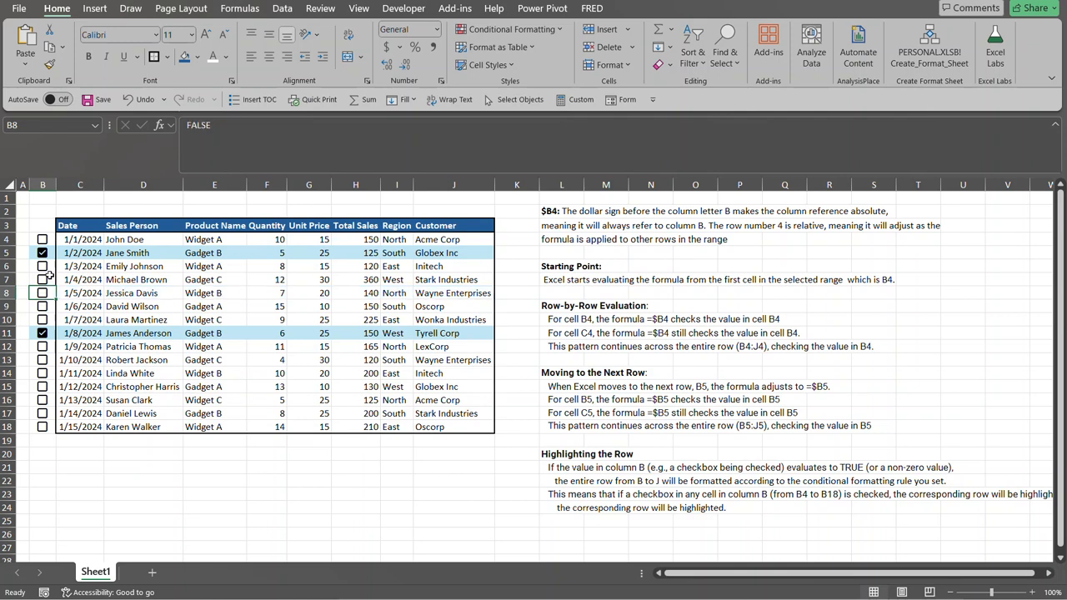
pyautogui.click(290, 470)
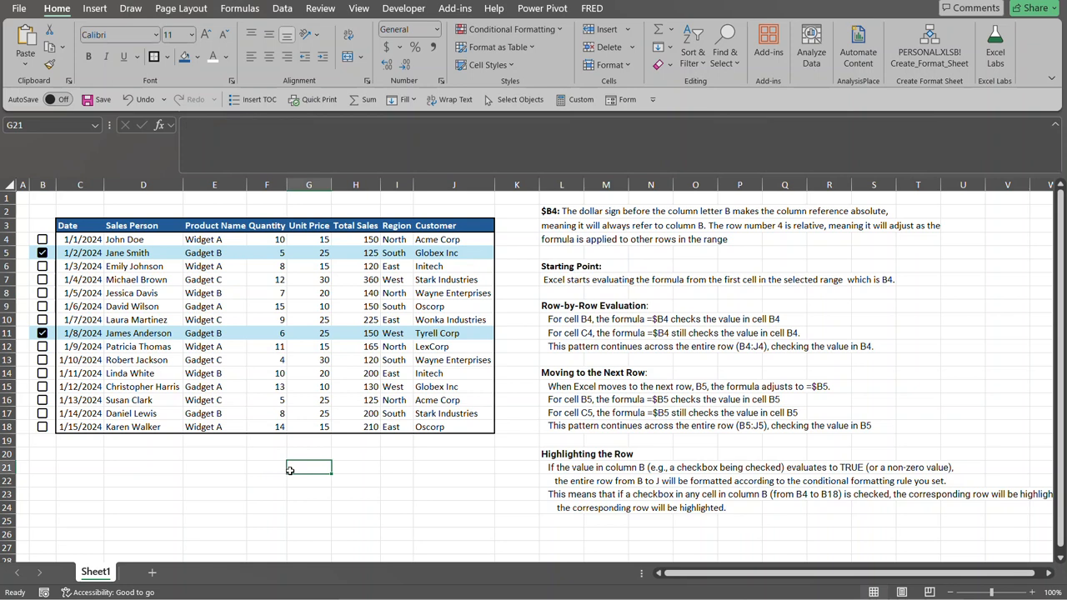